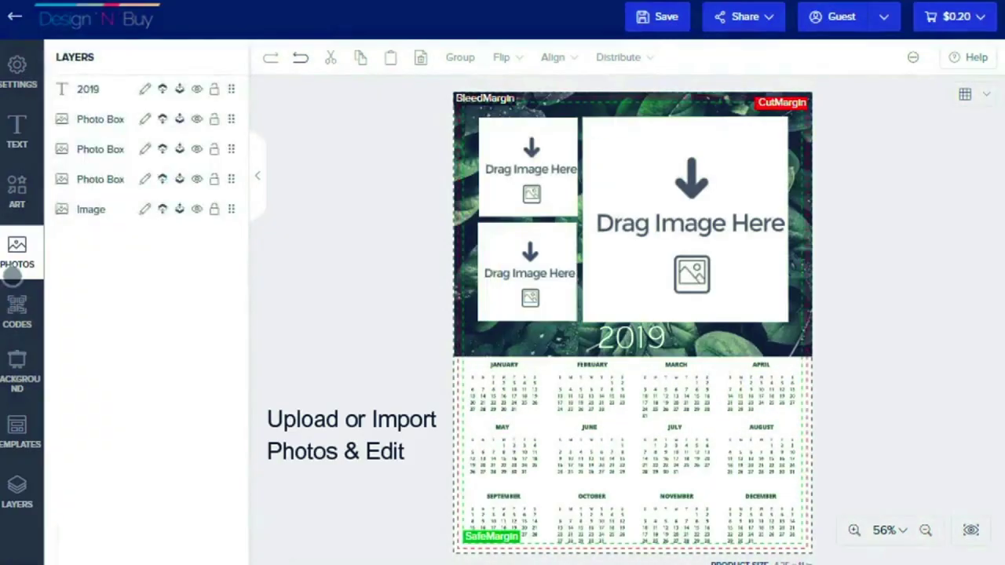
# Confirm the image usage rights, upload the photos, and auto-fill the calendar's three photo boxes with them
pyautogui.click(13, 275)
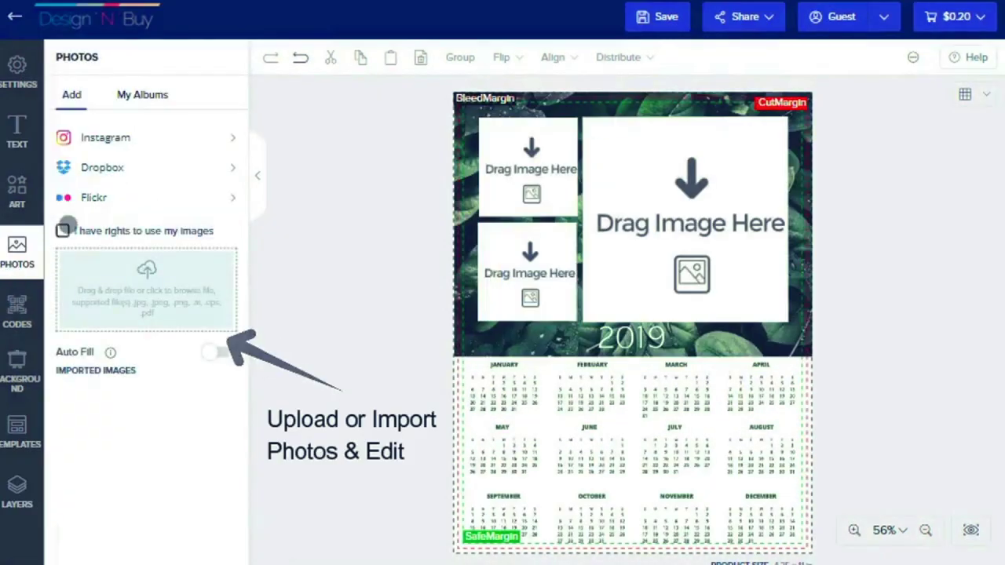
pyautogui.click(64, 230)
pyautogui.click(164, 296)
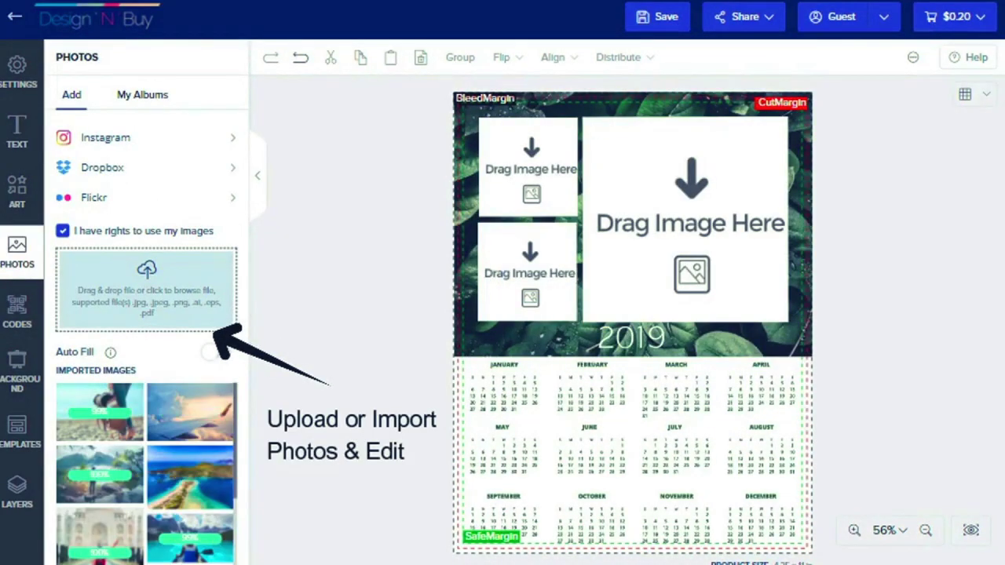
pyautogui.click(212, 352)
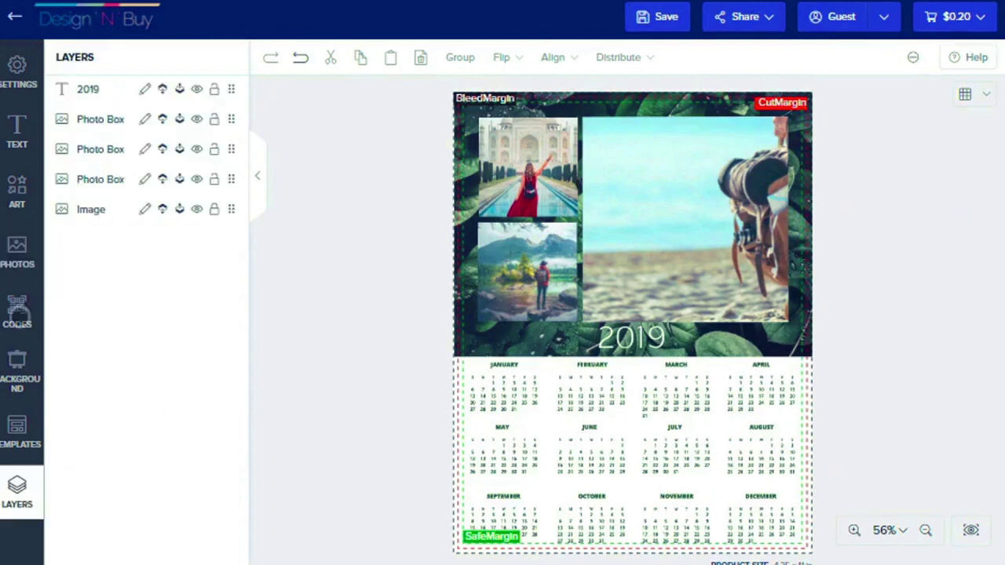
# Reposition the photos inside the large box and the lower small box to centre the backpack and the hiker
pyautogui.click(656, 261)
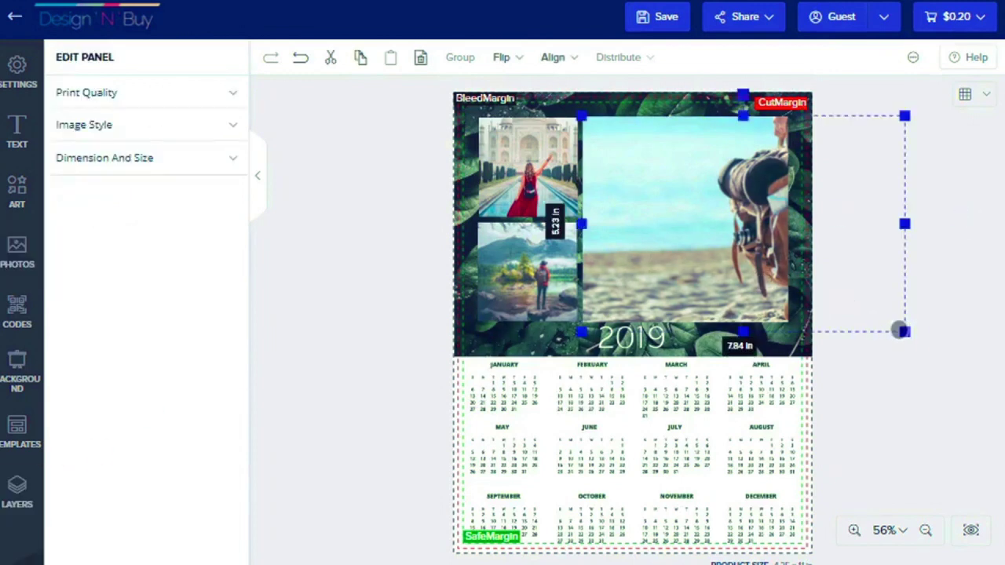
pyautogui.moveTo(775, 214); pyautogui.dragTo(666, 223)
pyautogui.moveTo(545, 276); pyautogui.dragTo(528, 277)
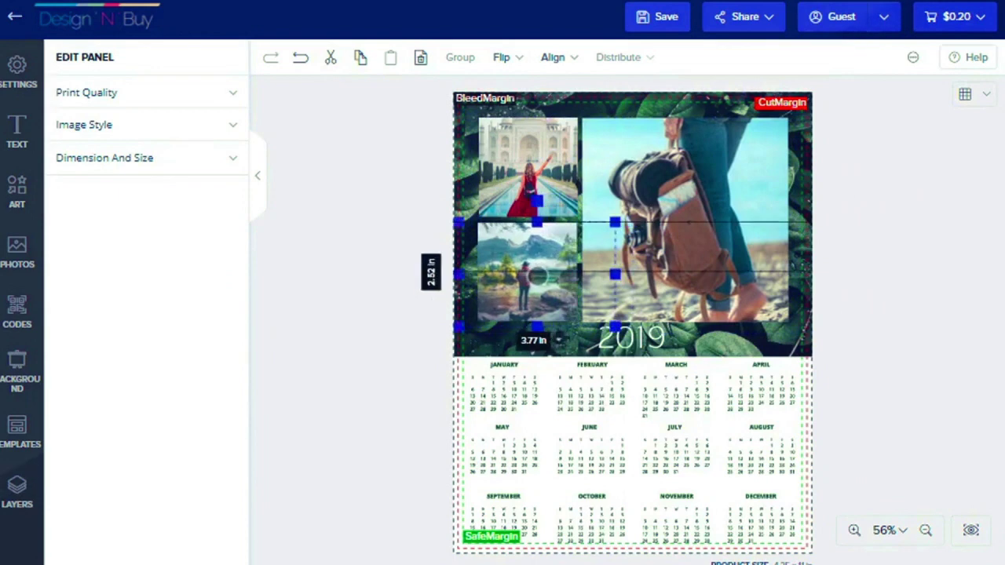
# Apply the Hue effect to the Taj Mahal photo in the upper small photo box
pyautogui.click(529, 166)
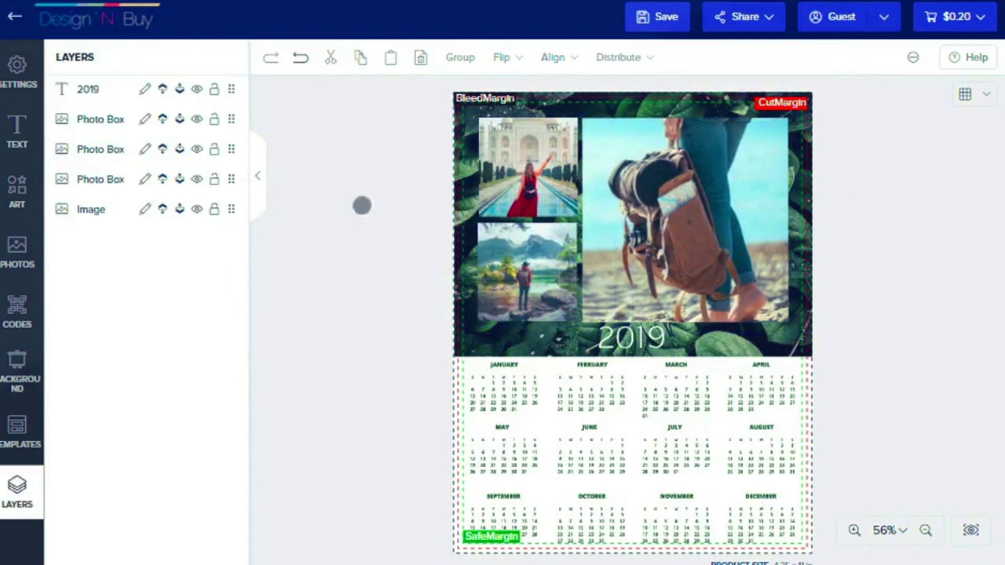
pyautogui.click(222, 94)
pyautogui.click(231, 158)
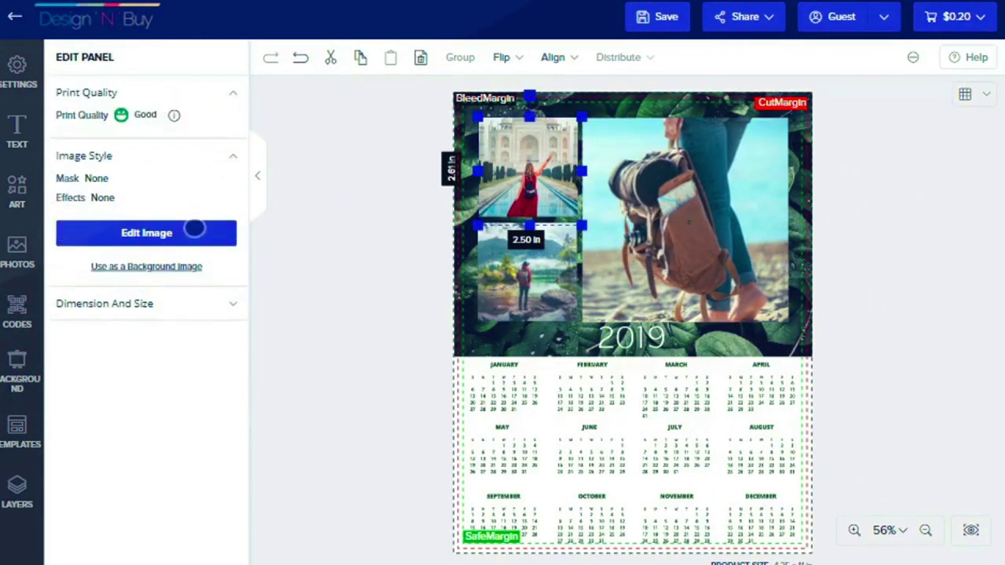
pyautogui.click(195, 230)
pyautogui.click(261, 117)
pyautogui.click(295, 264)
pyautogui.click(299, 337)
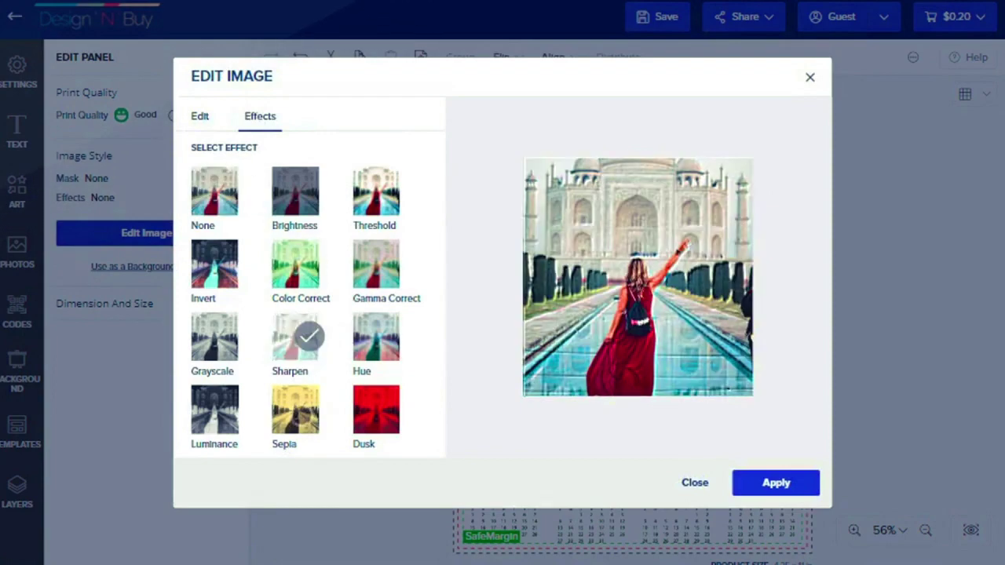
pyautogui.click(214, 337)
pyautogui.click(376, 337)
pyautogui.click(745, 480)
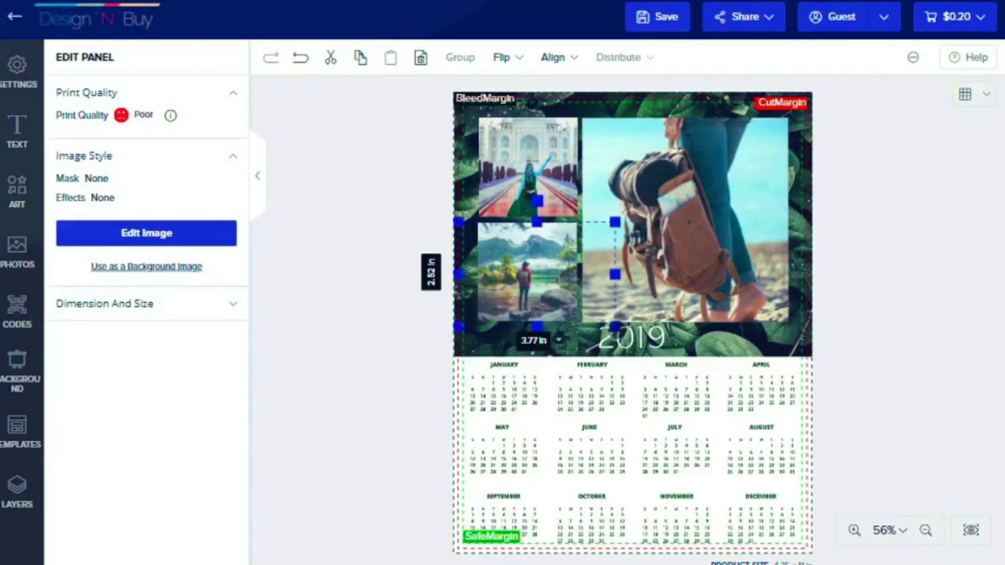
# Shrink the three photo boxes and arrange them close together in the middle of the leafy header
pyautogui.moveTo(552, 291); pyautogui.dragTo(502, 182)
pyautogui.click(771, 337)
pyautogui.moveTo(796, 333); pyautogui.dragTo(650, 232)
pyautogui.moveTo(634, 190); pyautogui.dragTo(642, 218)
pyautogui.click(880, 302)
pyautogui.moveTo(495, 240); pyautogui.dragTo(549, 240)
pyautogui.moveTo(504, 197); pyautogui.dragTo(553, 197)
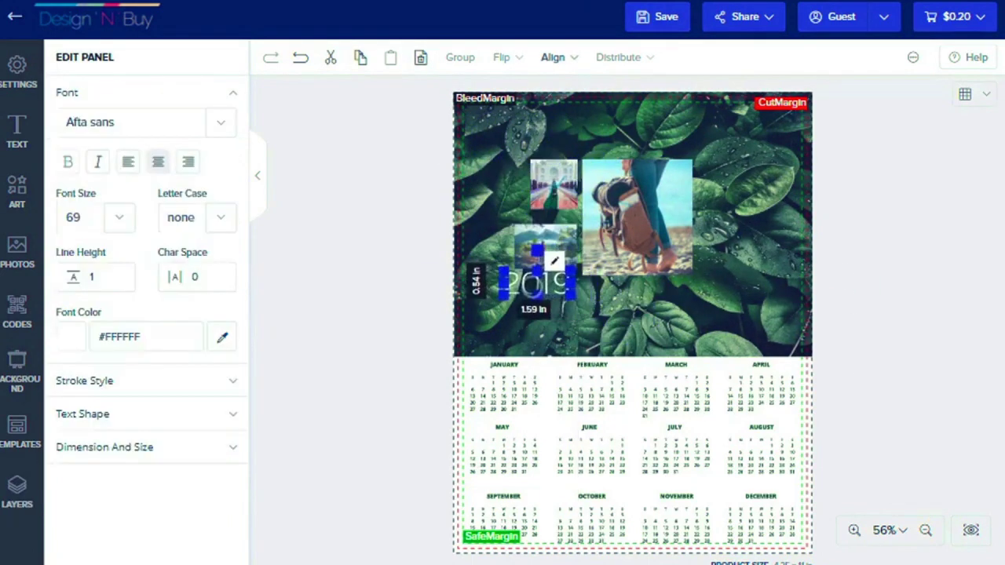
# Enlarge the 2019 text below the photos to font size 159 and change its wording to 2021
pyautogui.moveTo(526, 283); pyautogui.dragTo(589, 306)
pyautogui.click(651, 270)
pyautogui.click(385, 290)
pyautogui.press('BackSpace')
pyautogui.press('BackSpace')
pyautogui.press('BackSpace')
pyautogui.press('BackSpace')
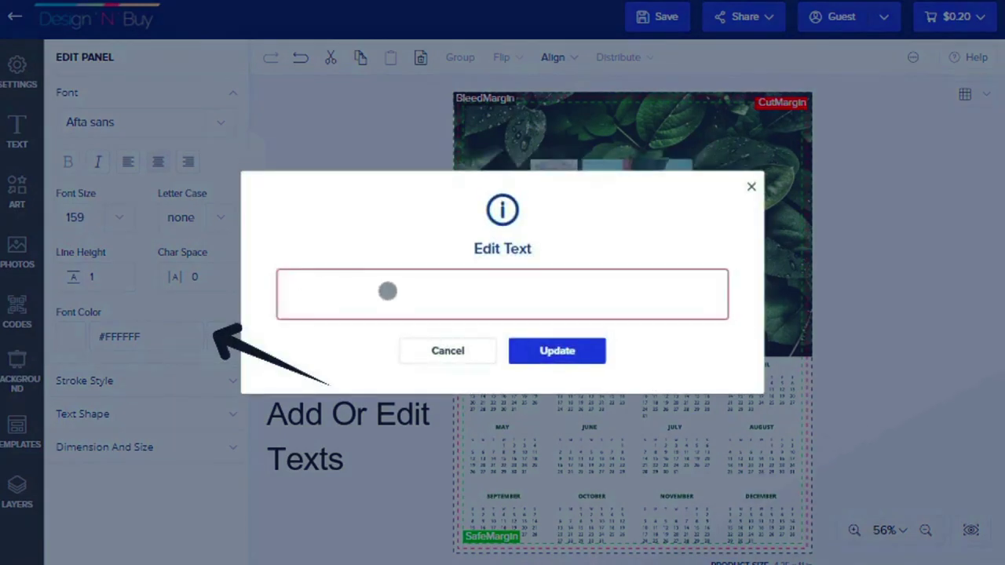
pyautogui.write('2021')
pyautogui.click(581, 355)
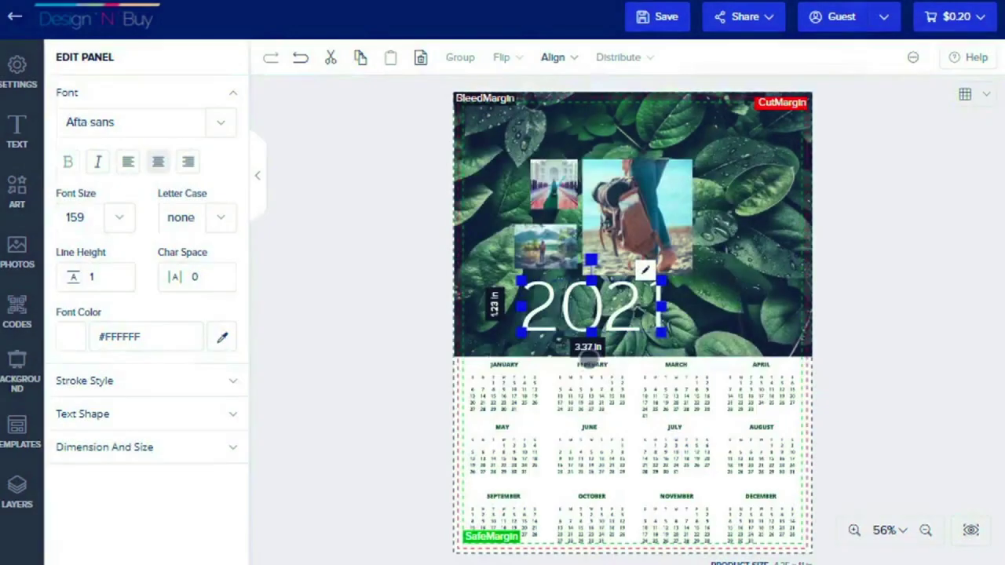
# Set the 2021 text's font to Almendra and make it bold
pyautogui.click(219, 125)
pyautogui.scroll(-5, 142, 364)
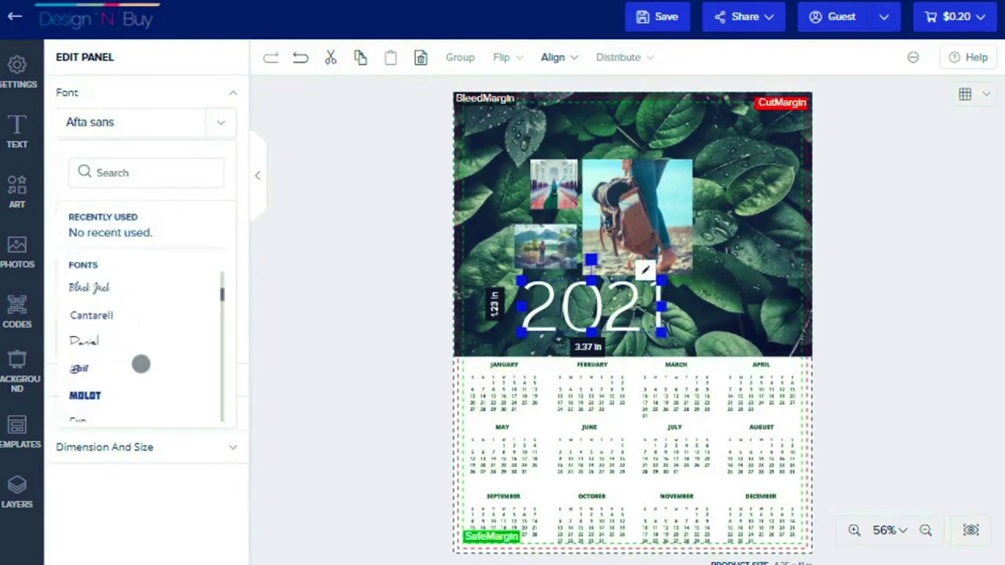
pyautogui.scroll(-3, 138, 367)
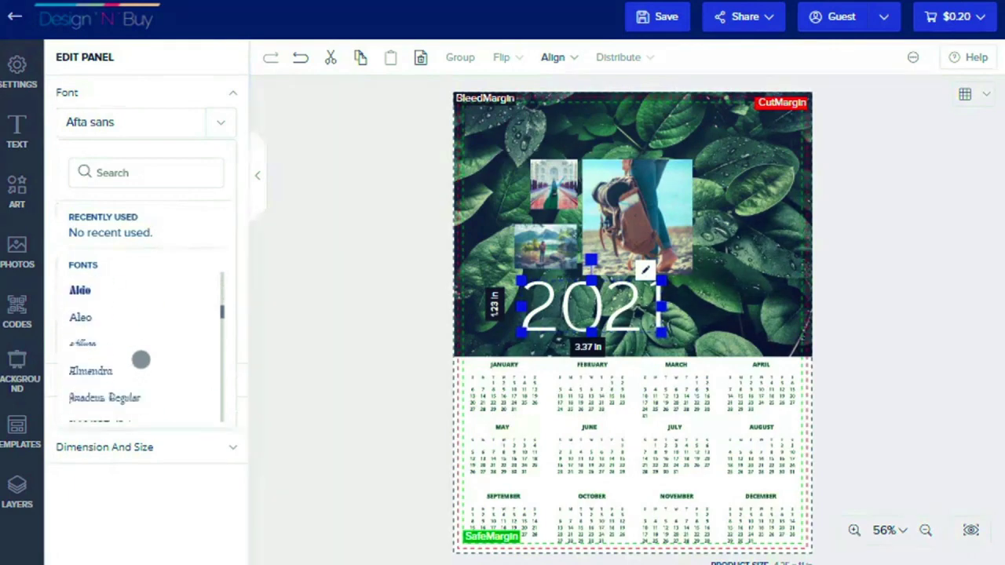
pyautogui.click(90, 370)
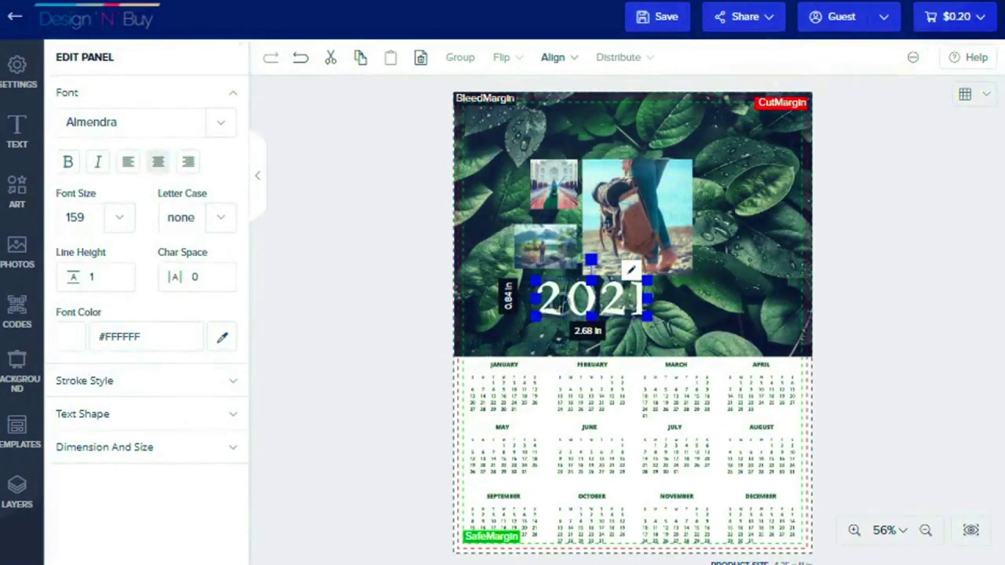
pyautogui.click(68, 163)
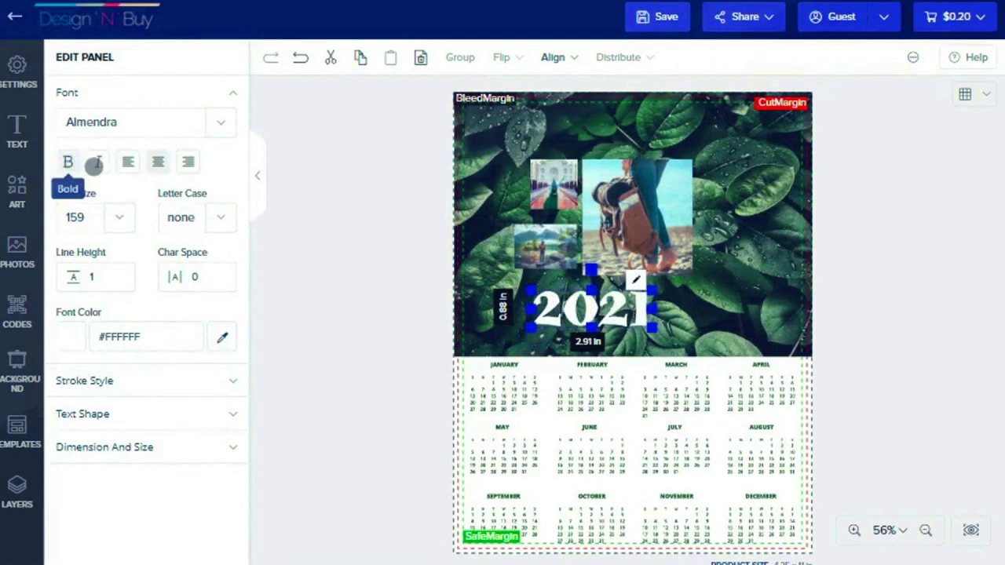
# Try a character spacing of 1 on the 2021 text and set it back to 0
pyautogui.click(117, 217)
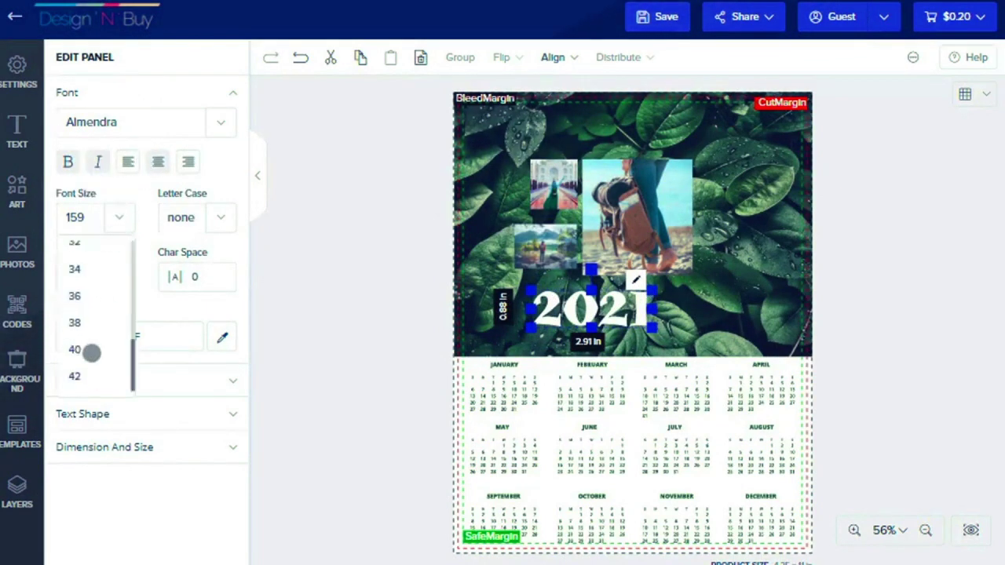
pyautogui.click(228, 219)
pyautogui.click(80, 247)
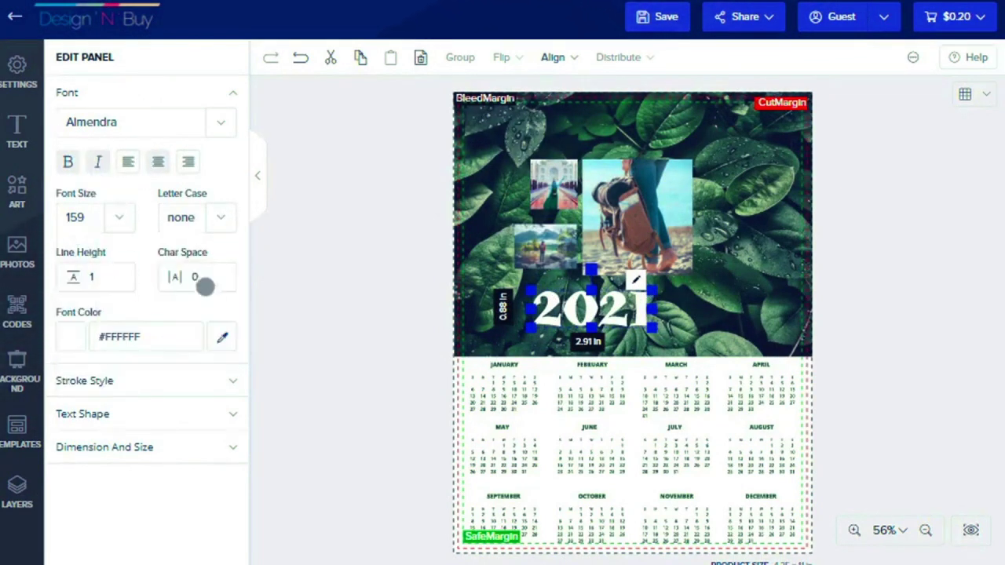
pyautogui.press('BackSpace')
pyautogui.write('1')
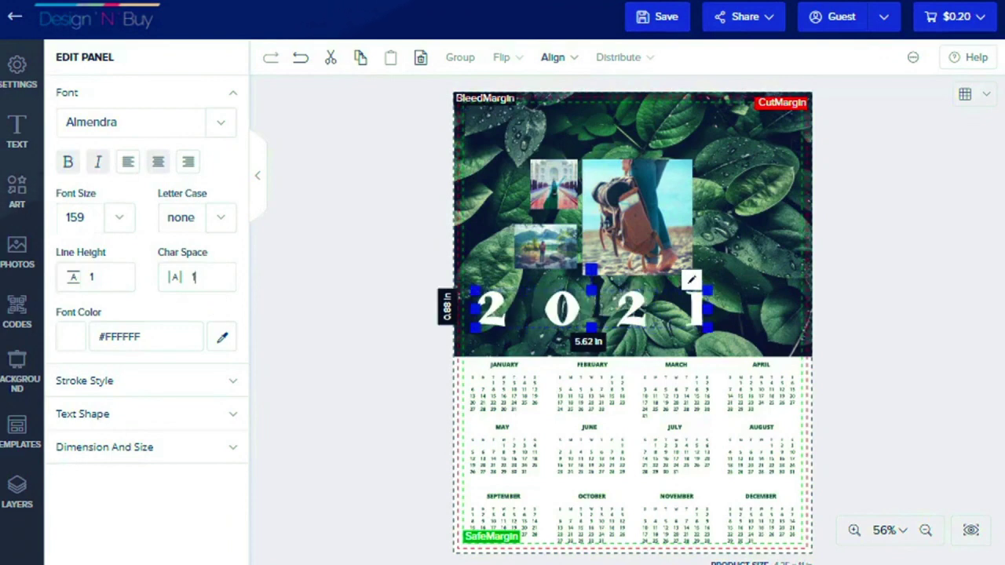
pyautogui.press('BackSpace')
pyautogui.write('0')
# Change the 2021 text's font color to yellow, #FFFF00
pyautogui.click(72, 335)
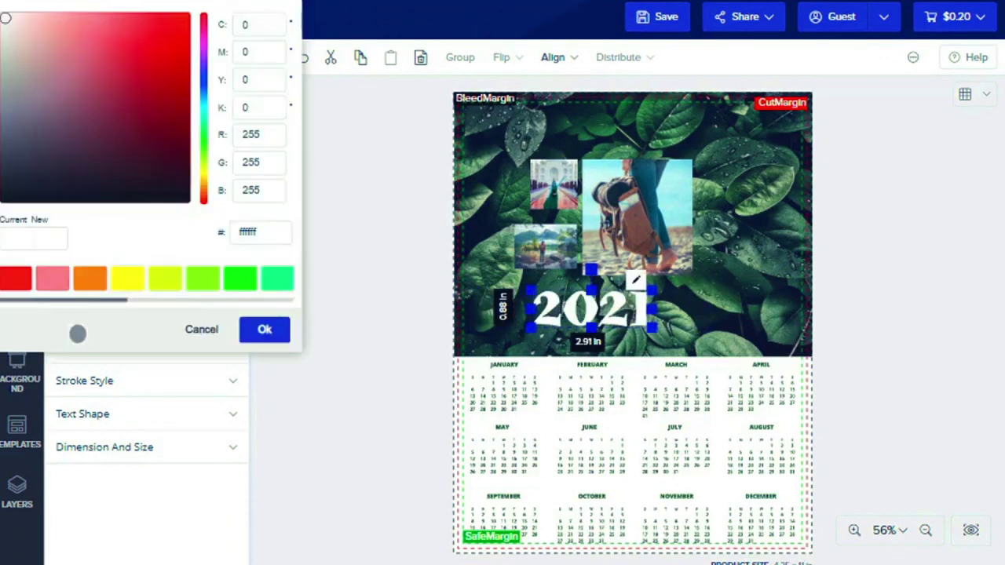
pyautogui.click(139, 282)
pyautogui.click(267, 330)
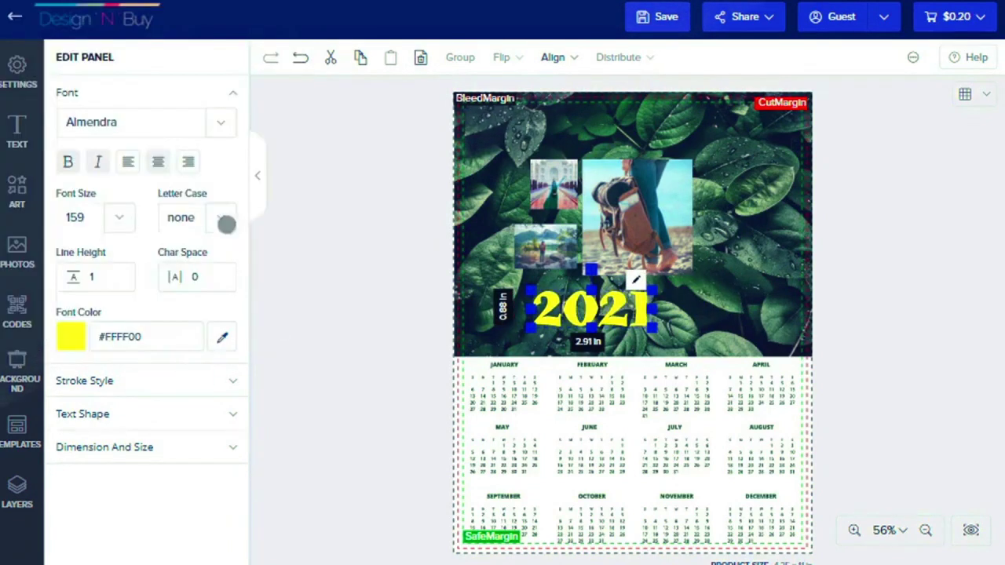
# Give the 2021 text a size 1 stroke in green, #00FF00
pyautogui.click(230, 93)
pyautogui.click(233, 124)
pyautogui.click(192, 172)
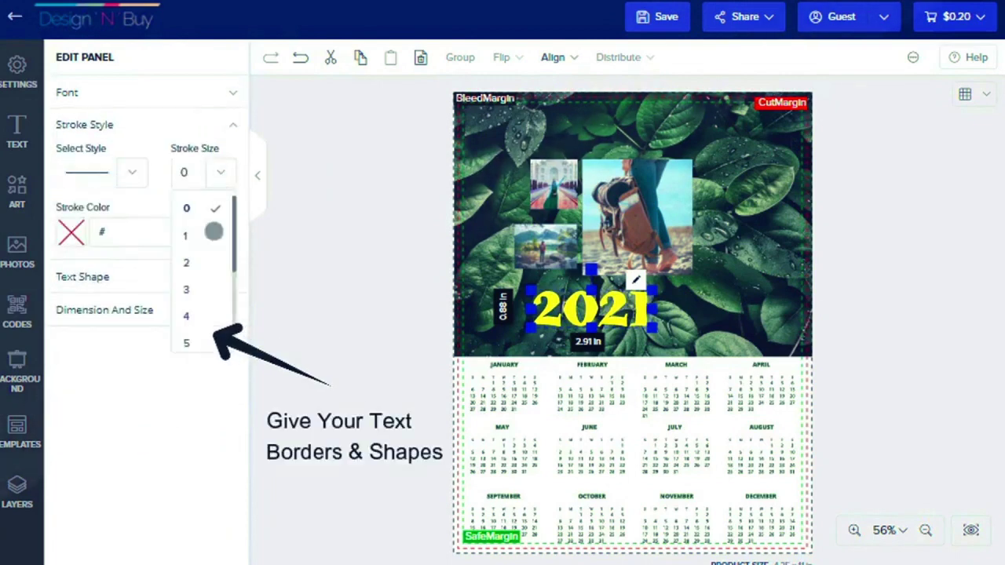
pyautogui.click(214, 234)
pyautogui.click(75, 231)
pyautogui.click(90, 278)
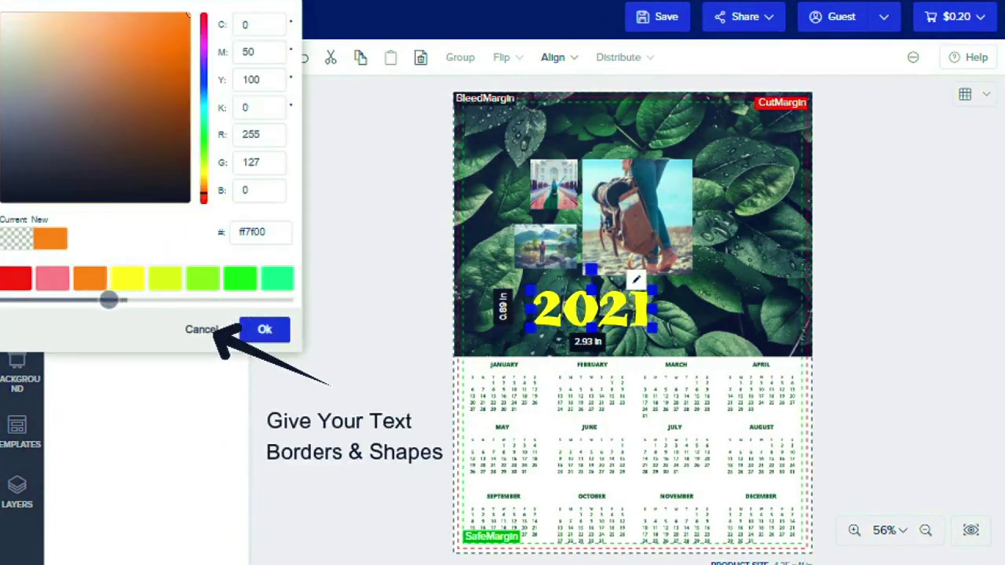
pyautogui.click(63, 284)
pyautogui.click(243, 284)
pyautogui.click(265, 331)
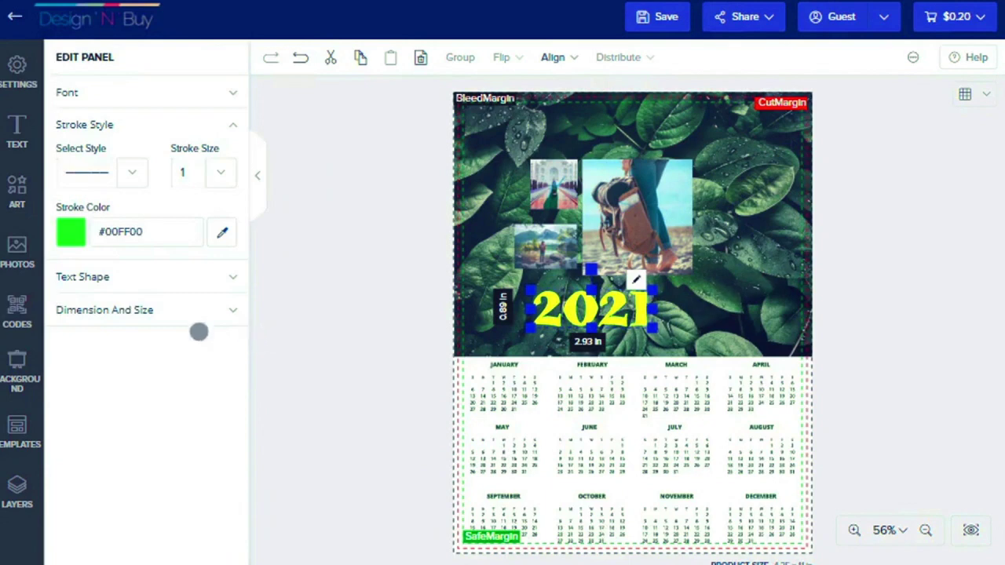
# Try the bridge shape on the 2021 text and apply the bulge shape instead
pyautogui.click(233, 124)
pyautogui.click(232, 158)
pyautogui.click(171, 191)
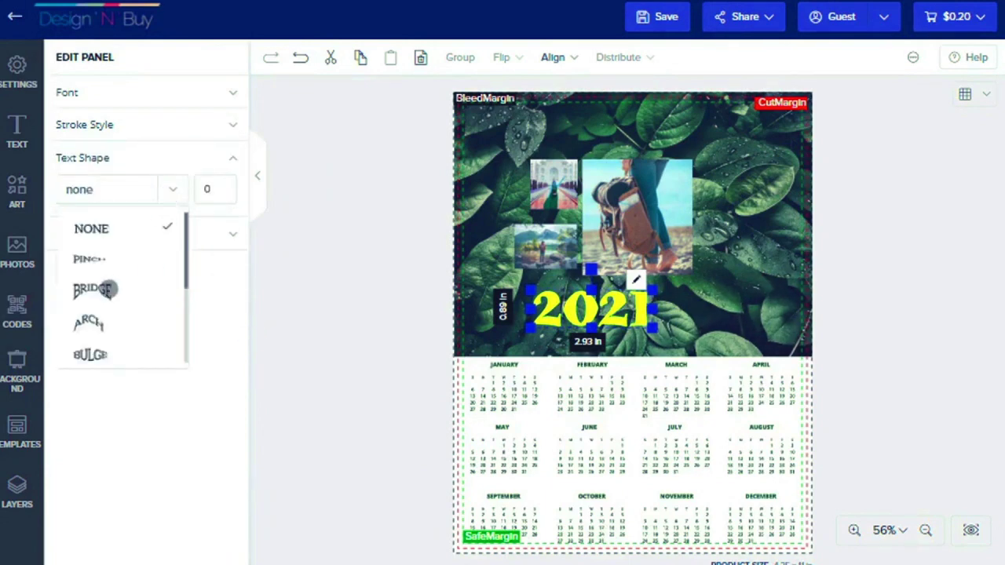
pyautogui.click(106, 290)
pyautogui.click(172, 189)
pyautogui.scroll(-2, 93, 282)
pyautogui.click(90, 248)
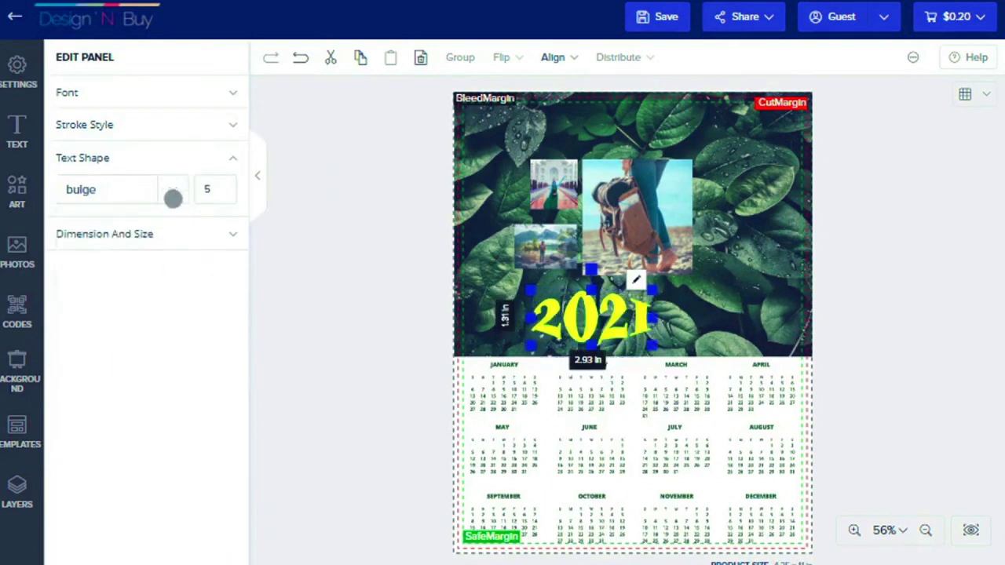
# Try the curve shape on the 2021 text and return it to bulge
pyautogui.click(173, 196)
pyautogui.scroll(-3, 123, 318)
pyautogui.click(105, 352)
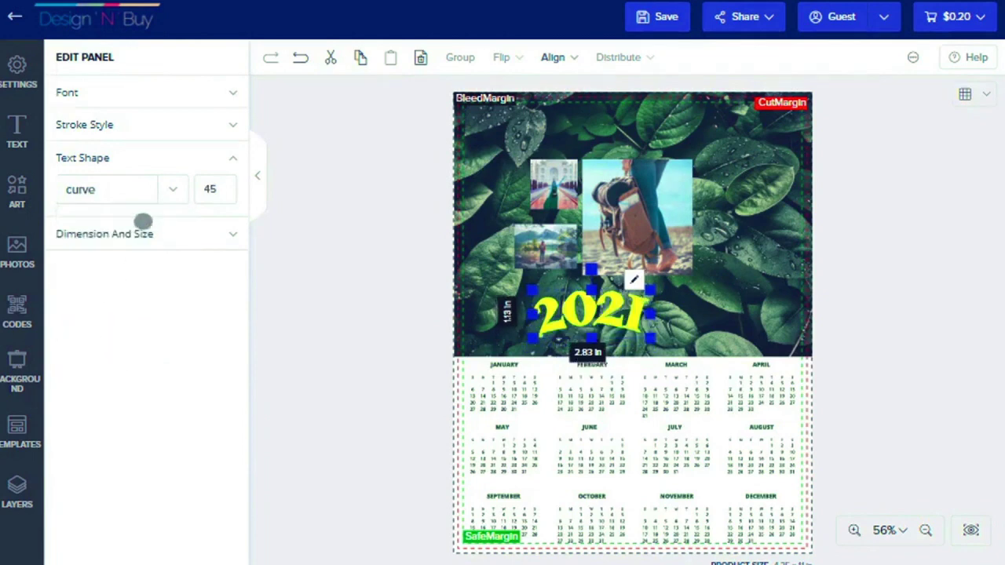
pyautogui.click(169, 195)
pyautogui.scroll(5, 99, 267)
pyautogui.scroll(-2, 95, 272)
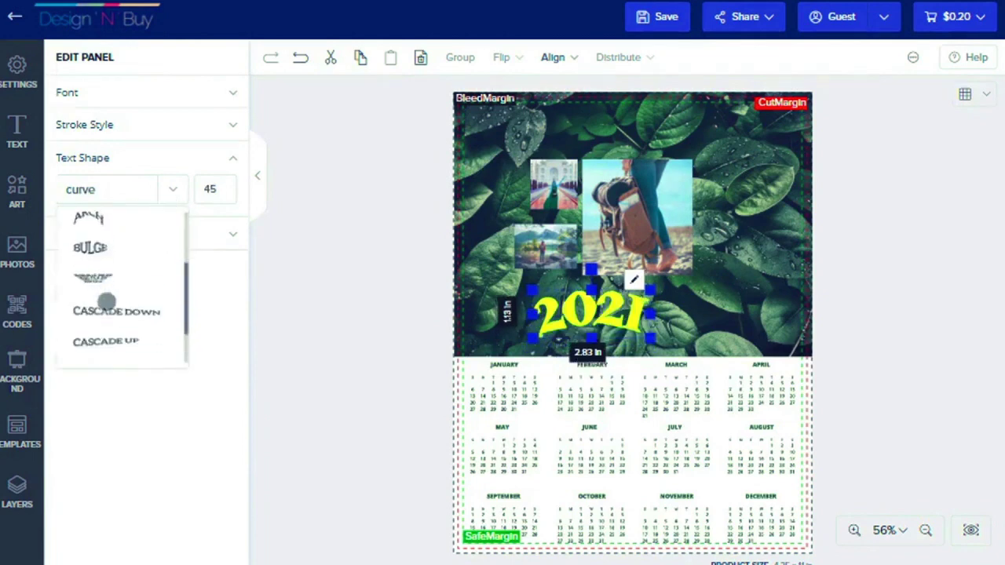
pyautogui.click(93, 248)
# Move the 2021 text beside the large photo near the header's right edge and rotate it to about -91 degrees
pyautogui.moveTo(590, 318); pyautogui.dragTo(738, 141)
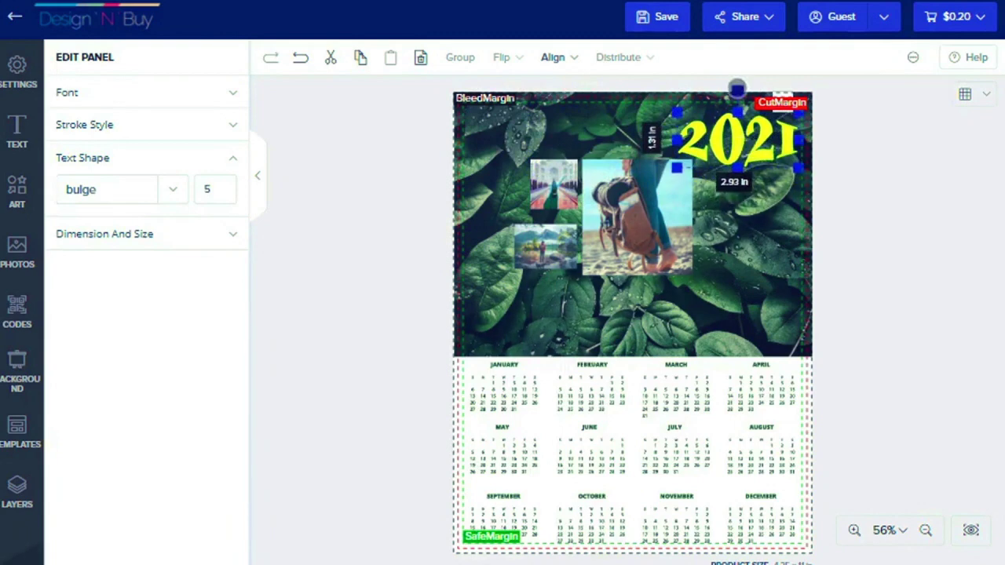
pyautogui.moveTo(736, 89); pyautogui.dragTo(707, 166)
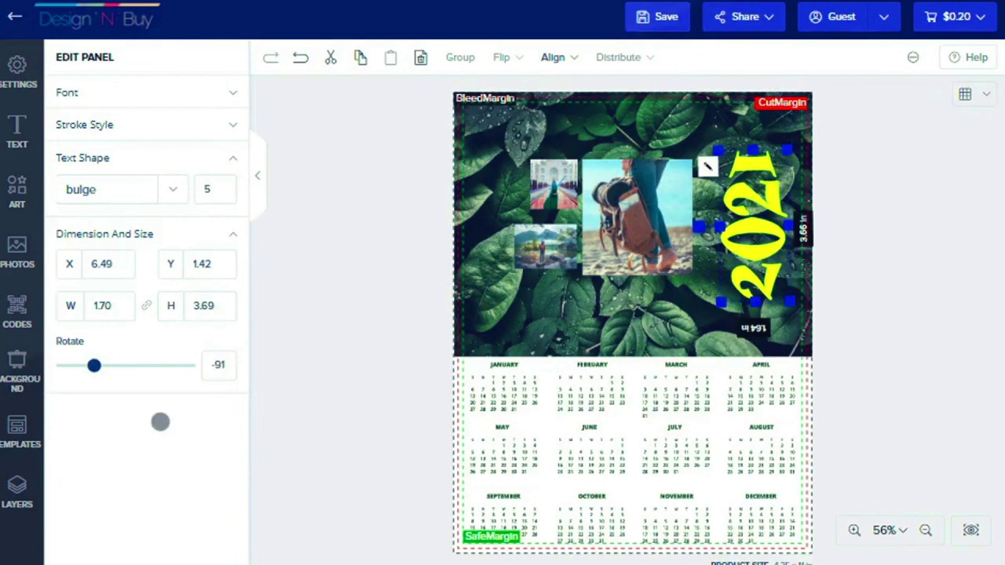
# Add the imported autumn road photo to the calendar and use it as the background image
pyautogui.click(17, 252)
pyautogui.scroll(-2, 149, 471)
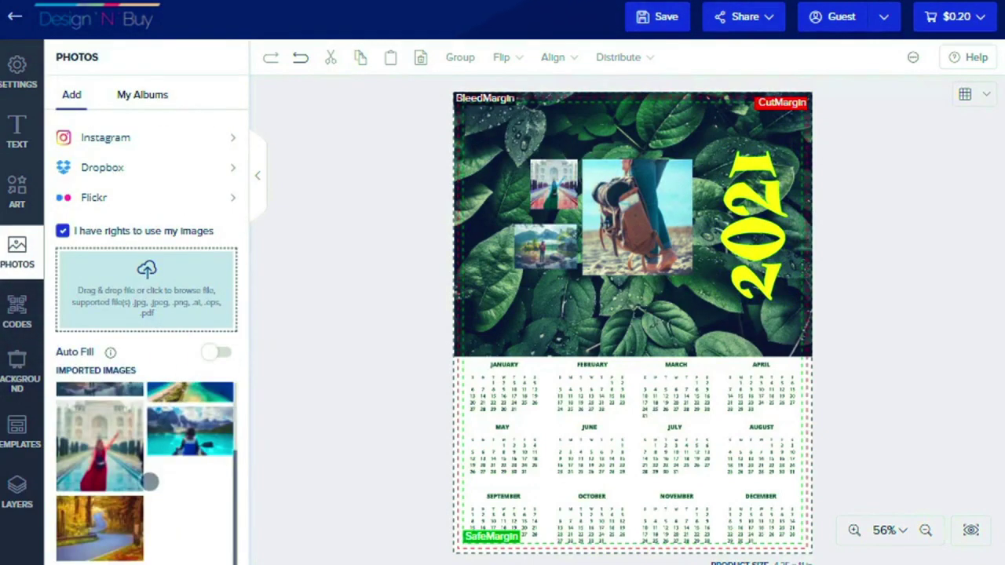
pyautogui.click(117, 534)
pyautogui.click(173, 270)
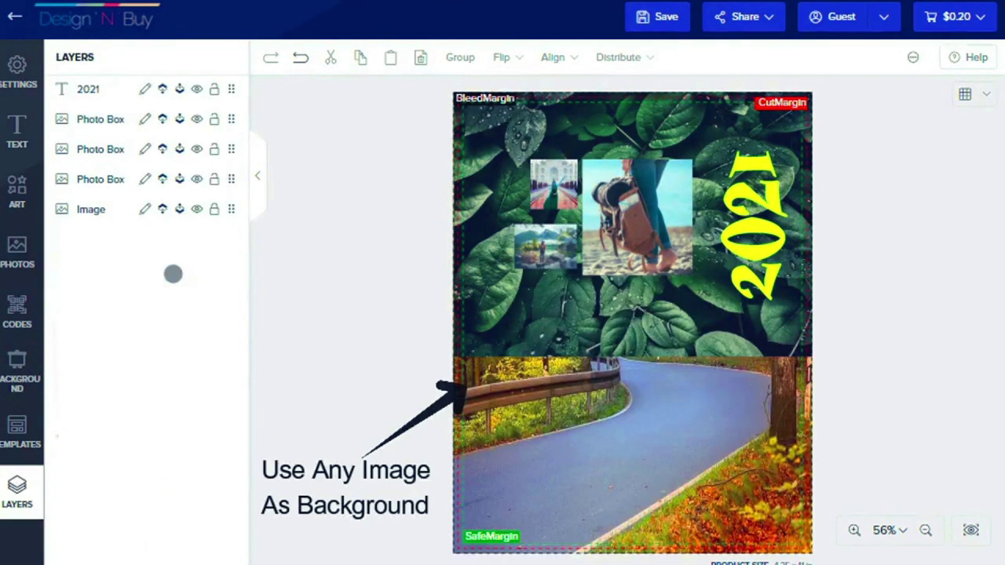
# Open the autumn road photo for editing and crop it with an enlarged circle around the winding road
pyautogui.click(618, 301)
pyautogui.click(165, 233)
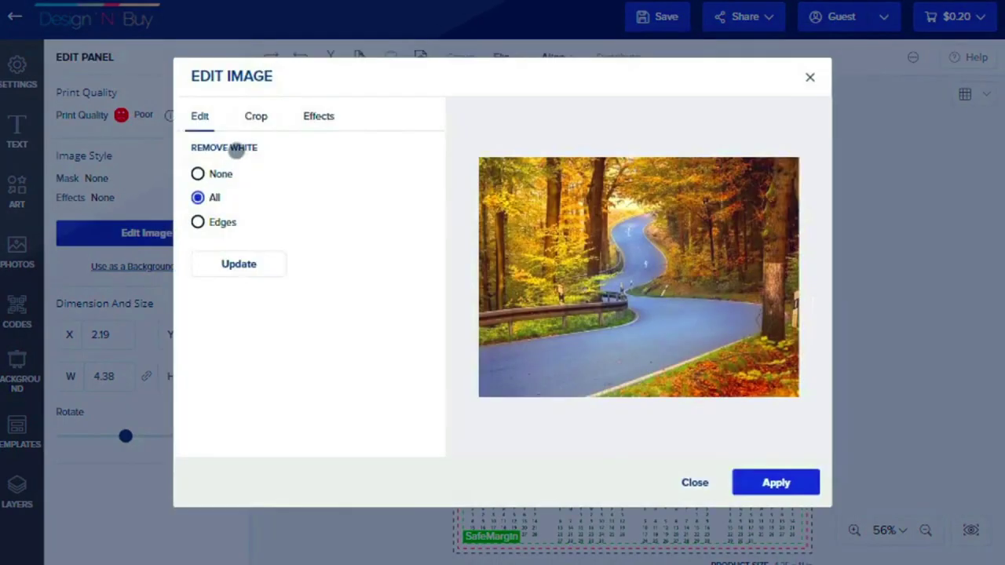
pyautogui.click(255, 116)
pyautogui.click(239, 179)
pyautogui.moveTo(591, 267)
pyautogui.mouseDown()
pyautogui.moveTo(648, 319)
pyautogui.moveTo(635, 291)
pyautogui.moveTo(801, 278)
pyautogui.moveTo(699, 336)
pyautogui.moveTo(643, 331)
pyautogui.moveTo(647, 287)
pyautogui.moveTo(690, 342)
pyautogui.mouseUp()
# Set the circular crop's stroke size to 5 and its stroke color to #D4FF00
pyautogui.click(388, 303)
pyautogui.click(349, 308)
pyautogui.click(245, 360)
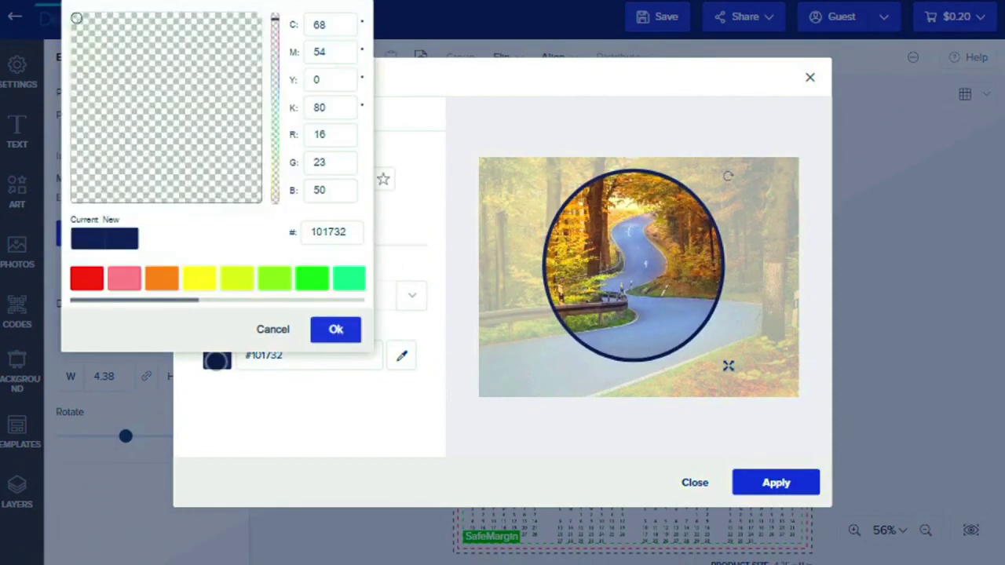
pyautogui.click(245, 276)
pyautogui.click(351, 337)
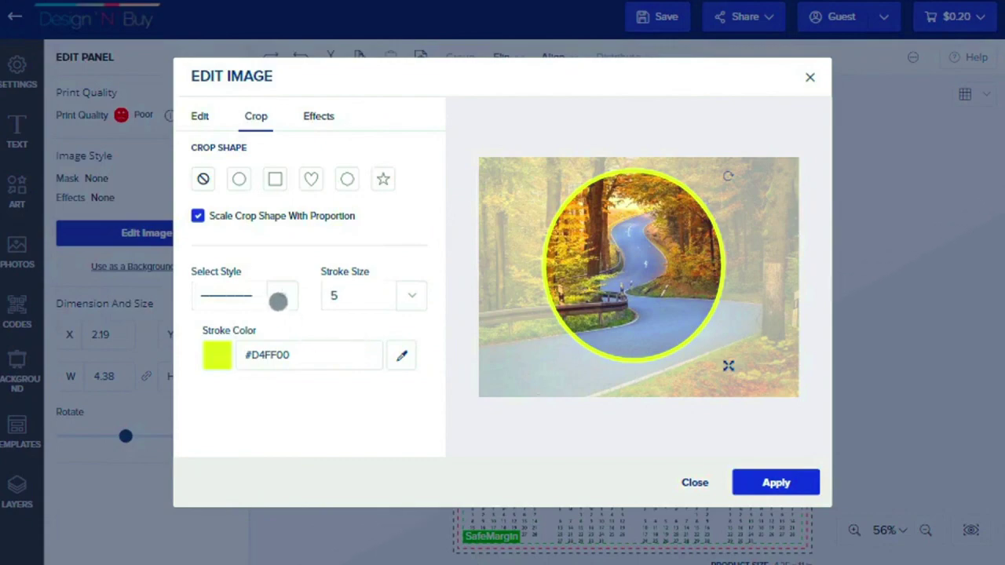
# Apply a dashed stroke style to the circular crop, and place the shrunken road photo beside the good vibes text near the header's left edge
pyautogui.click(278, 301)
pyautogui.click(237, 246)
pyautogui.click(776, 482)
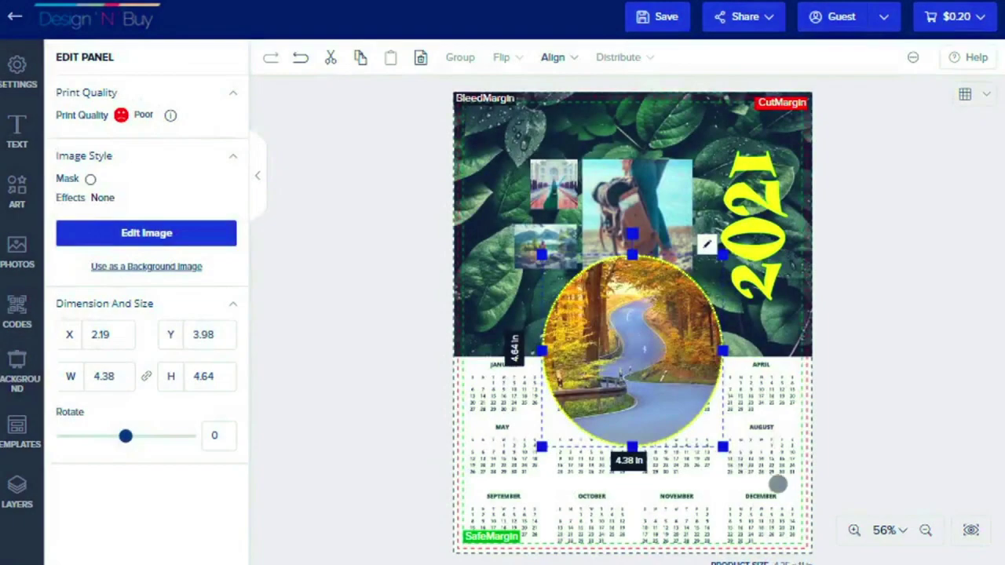
pyautogui.moveTo(774, 482); pyautogui.dragTo(514, 304)
pyautogui.click(564, 318)
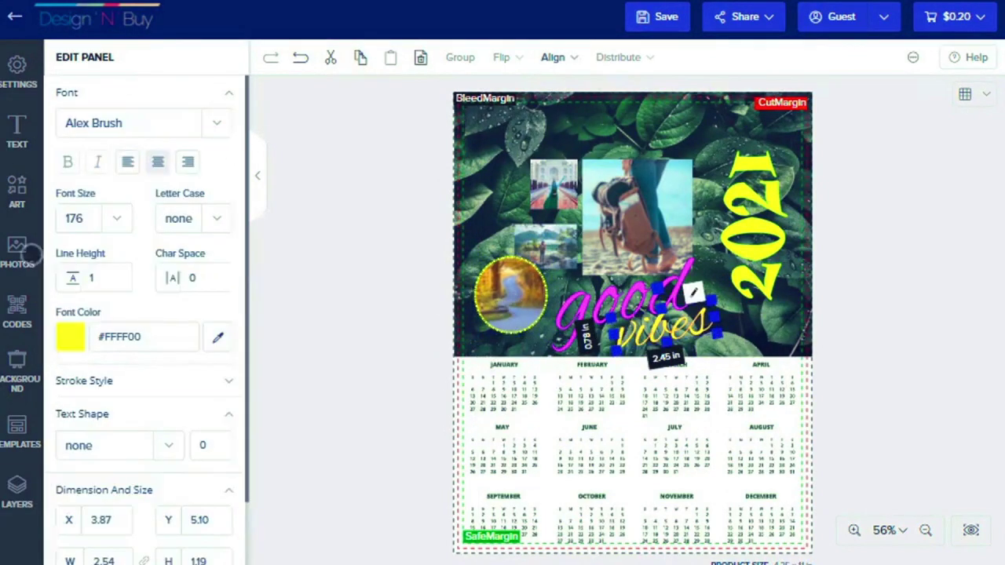
# Insert the tiger clipart from the Animals category and shrink it to about 1.67 by 2.36 in
pyautogui.click(22, 198)
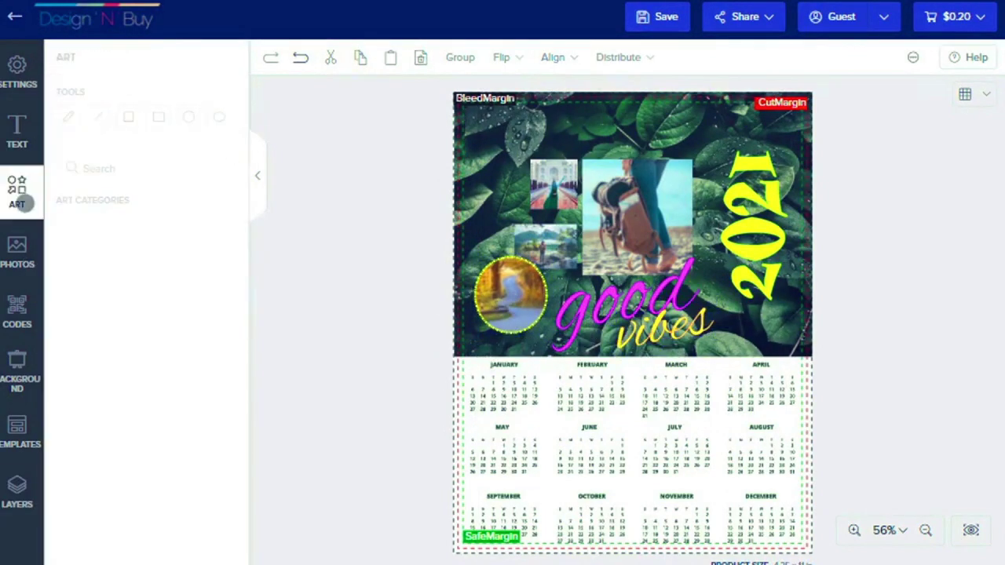
pyautogui.click(112, 228)
pyautogui.scroll(-4, 141, 354)
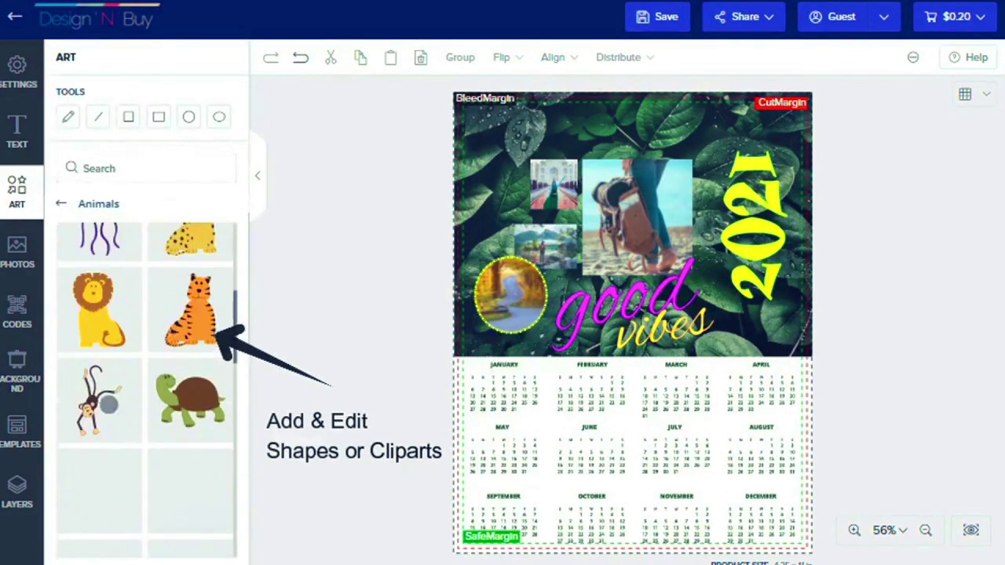
pyautogui.click(191, 307)
pyautogui.moveTo(549, 439); pyautogui.dragTo(645, 305)
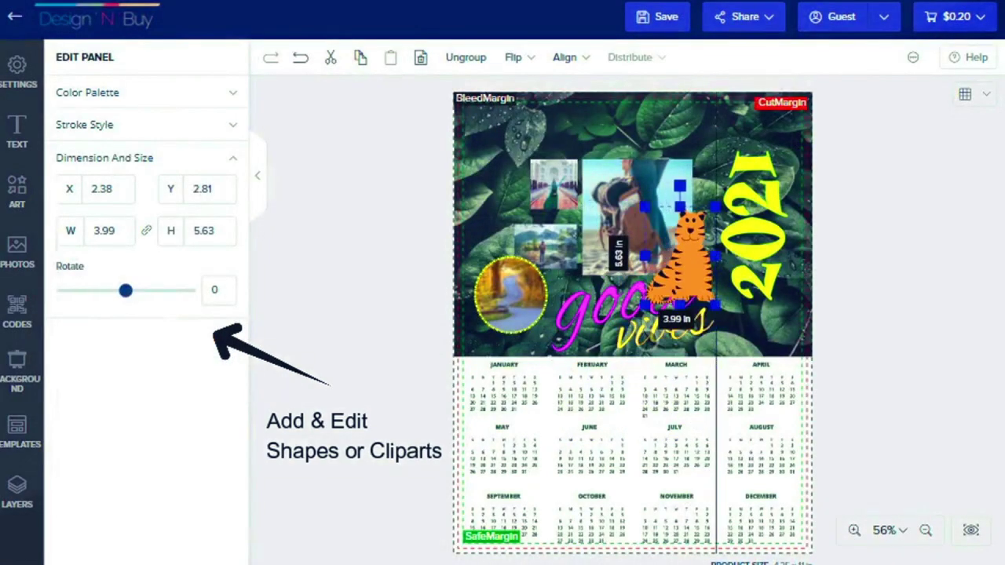
# Move the tiger to the header's lower right and shift the 2021 text upward above it
pyautogui.moveTo(697, 269); pyautogui.dragTo(750, 342)
pyautogui.moveTo(771, 225); pyautogui.dragTo(759, 196)
pyautogui.click(731, 340)
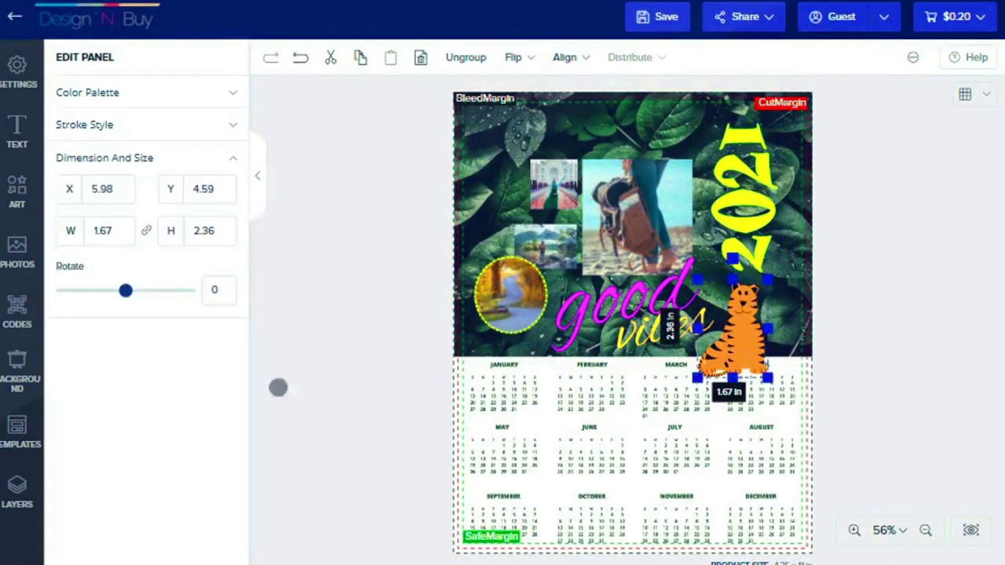
# Recolor the tiger's orange body yellow-green
pyautogui.click(226, 94)
pyautogui.click(71, 122)
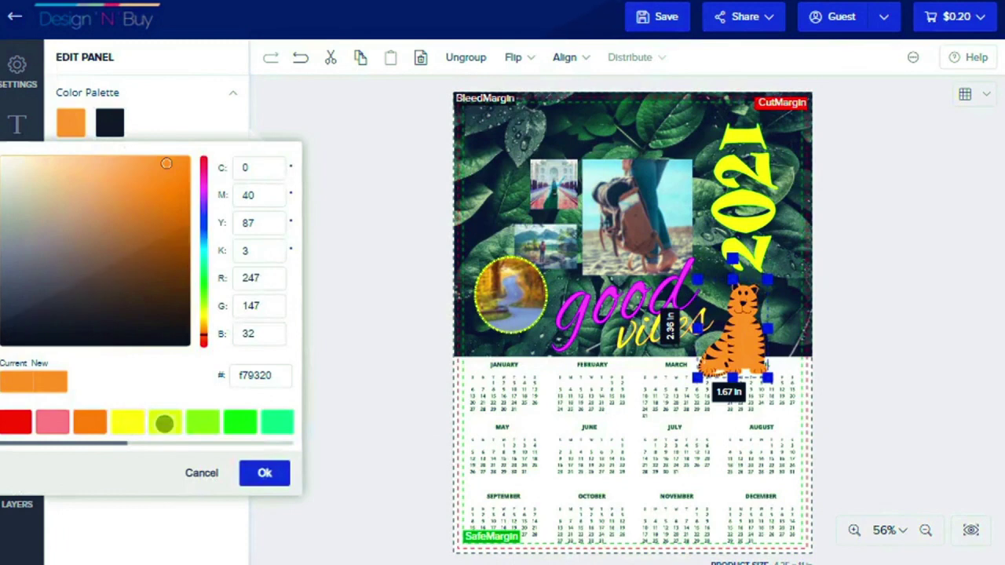
pyautogui.click(164, 424)
pyautogui.click(266, 472)
# Recolor the tiger's black stripes orange #FF7F00
pyautogui.click(121, 133)
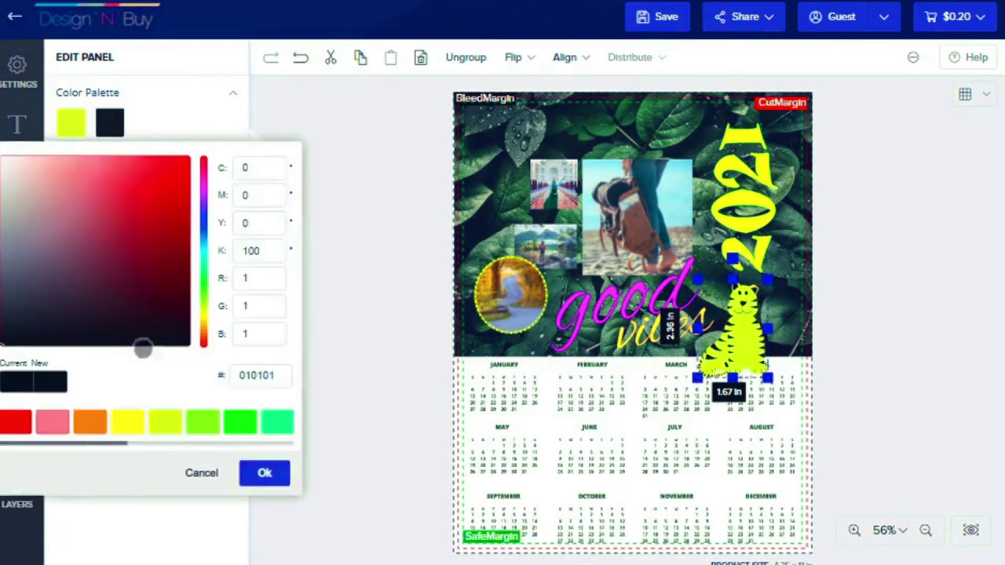
pyautogui.click(88, 432)
pyautogui.click(263, 472)
# Recolor the tiger's stripes dark navy blue and shrink the tiger to fit inside the header beneath the 2021 text
pyautogui.click(111, 118)
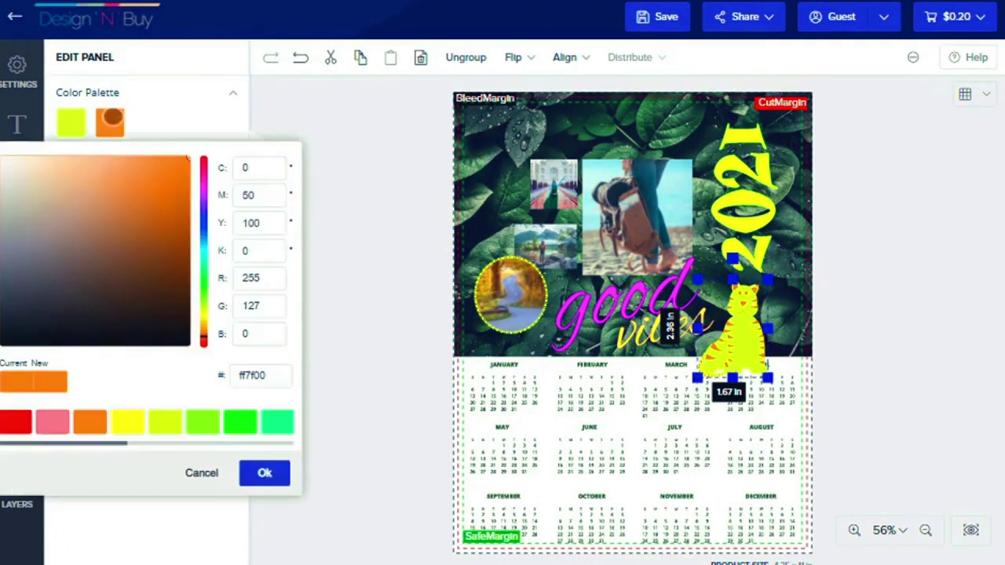
pyautogui.moveTo(222, 441); pyautogui.dragTo(208, 437)
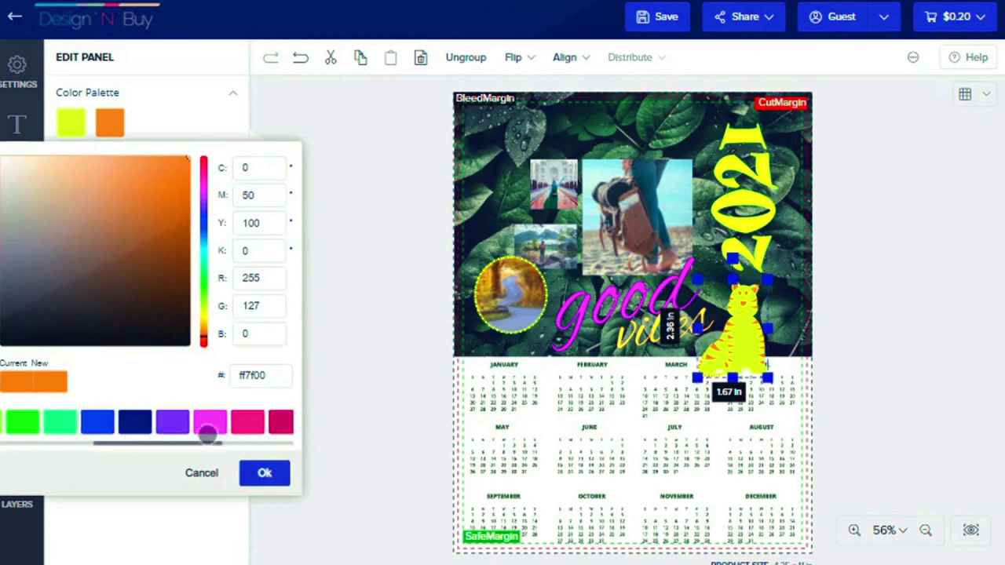
pyautogui.click(139, 424)
pyautogui.click(263, 474)
pyautogui.moveTo(697, 377); pyautogui.dragTo(754, 322)
# Start a new QR code with the Website URL data type
pyautogui.click(17, 250)
pyautogui.click(17, 313)
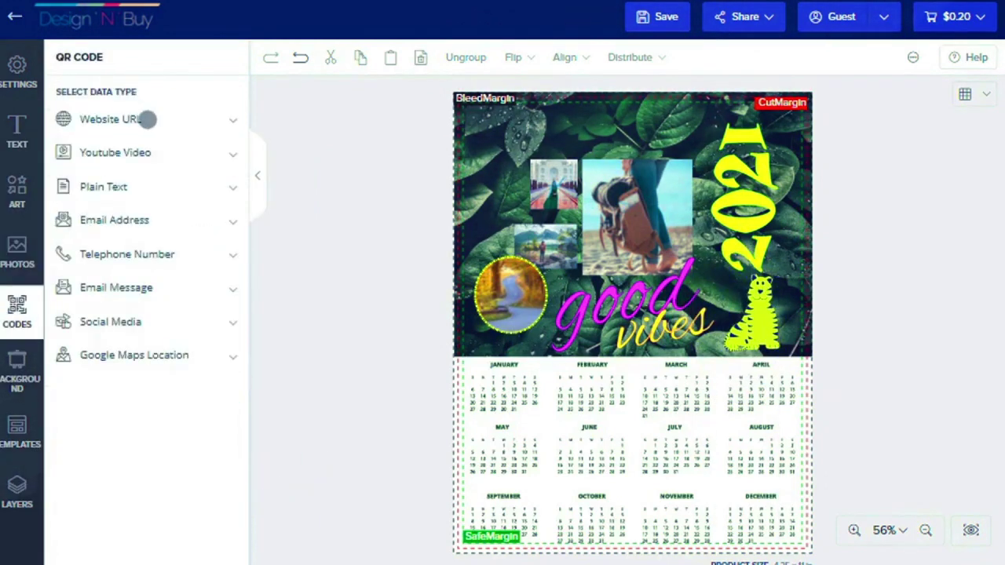
pyautogui.click(146, 117)
pyautogui.click(69, 218)
pyautogui.click(264, 330)
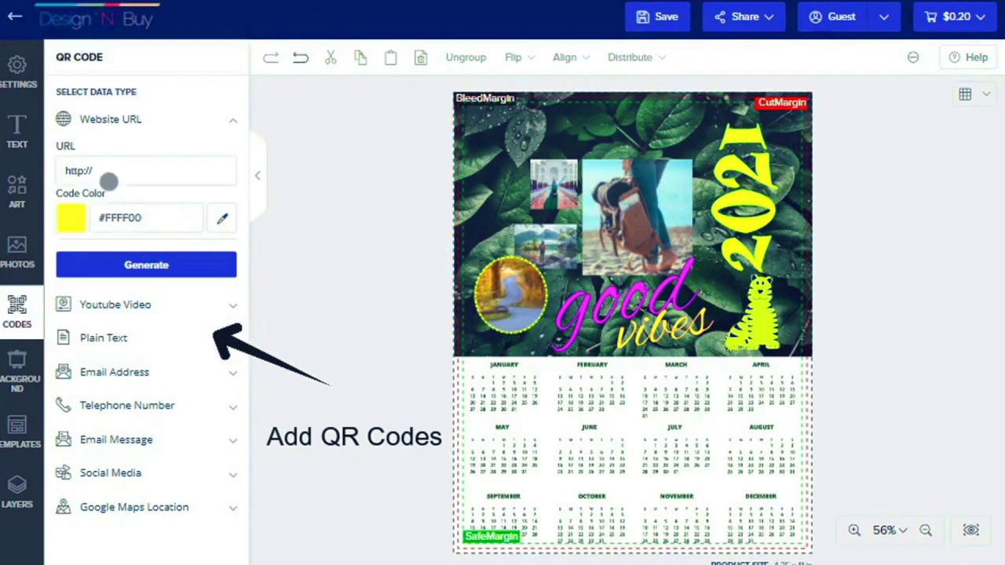
pyautogui.click(69, 218)
pyautogui.click(263, 330)
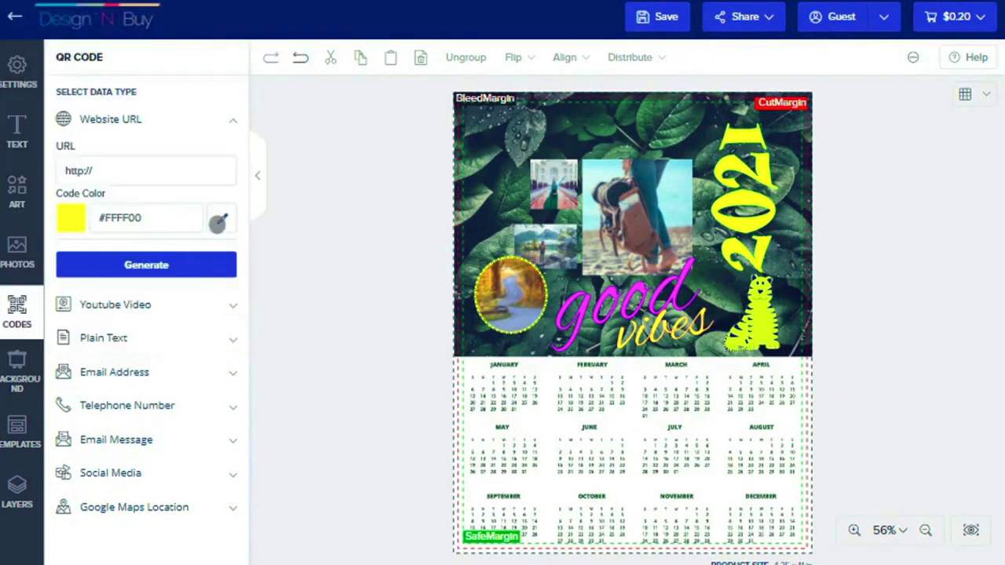
# Set the QR code color to #AB8A1B by sampling the circular autumn road photo in the design
pyautogui.click(222, 219)
pyautogui.click(481, 211)
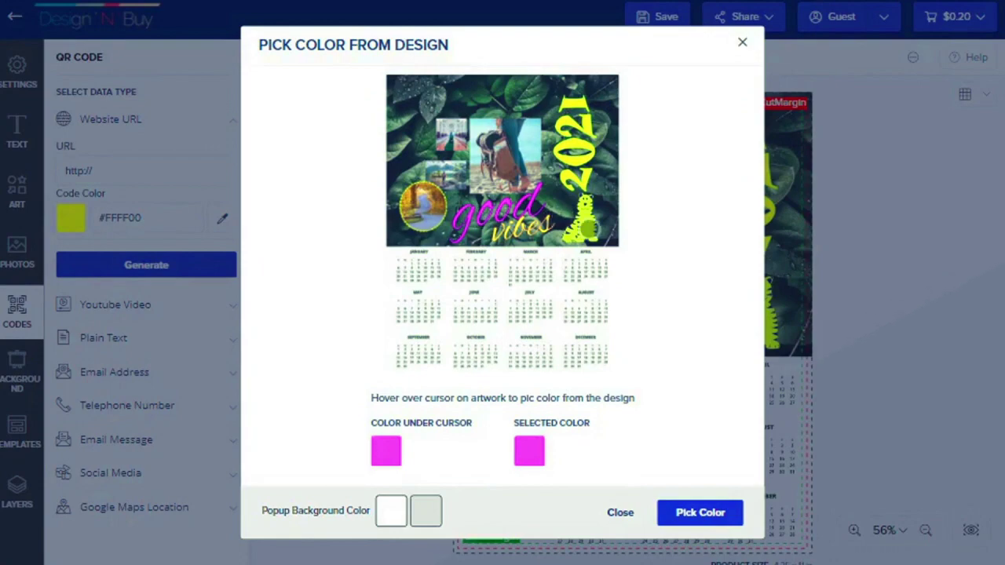
pyautogui.click(515, 116)
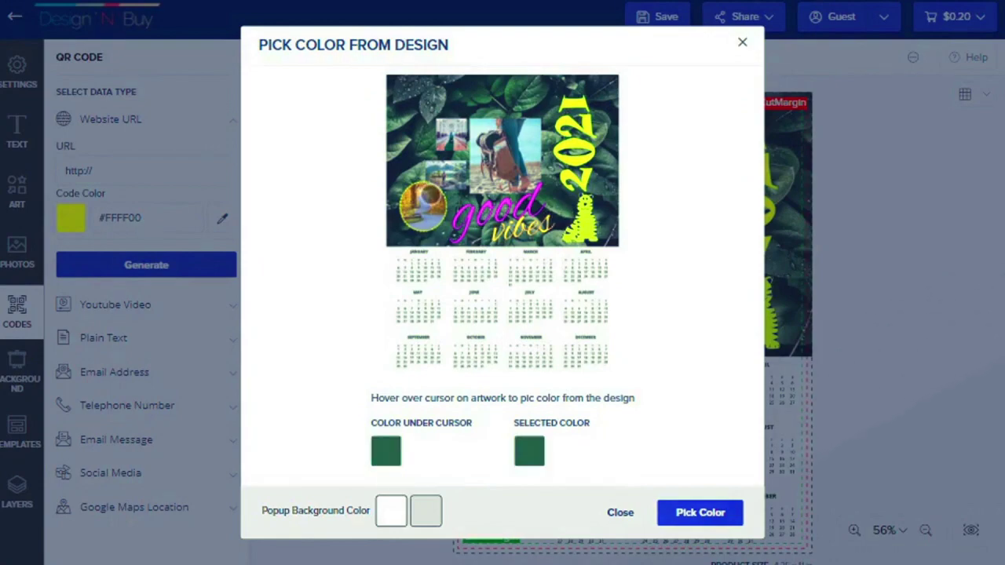
pyautogui.click(427, 206)
pyautogui.click(671, 508)
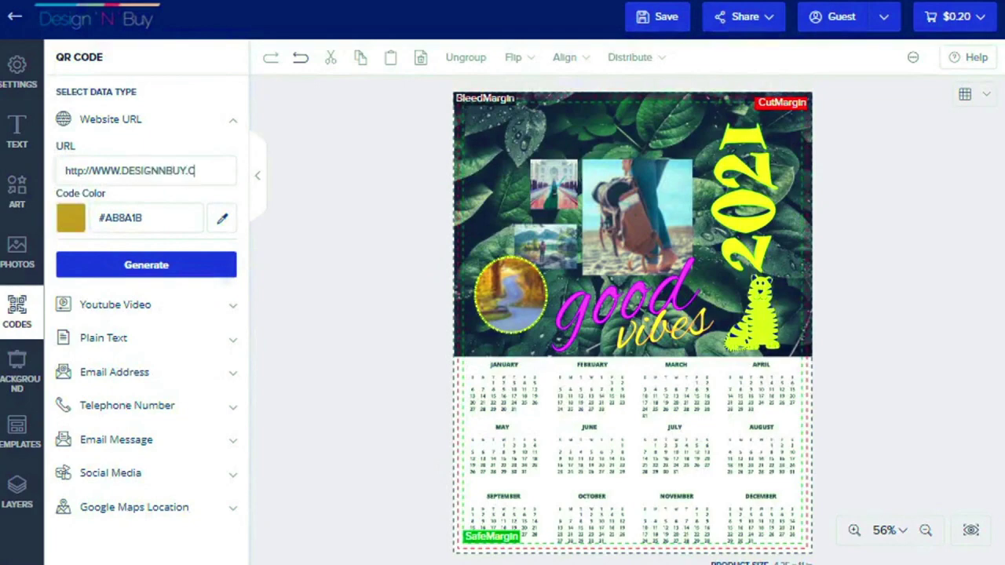
# Generate the QR code for the DESIGNNBUY website address, then shrink it into the header's upper-left corner
pyautogui.click(172, 262)
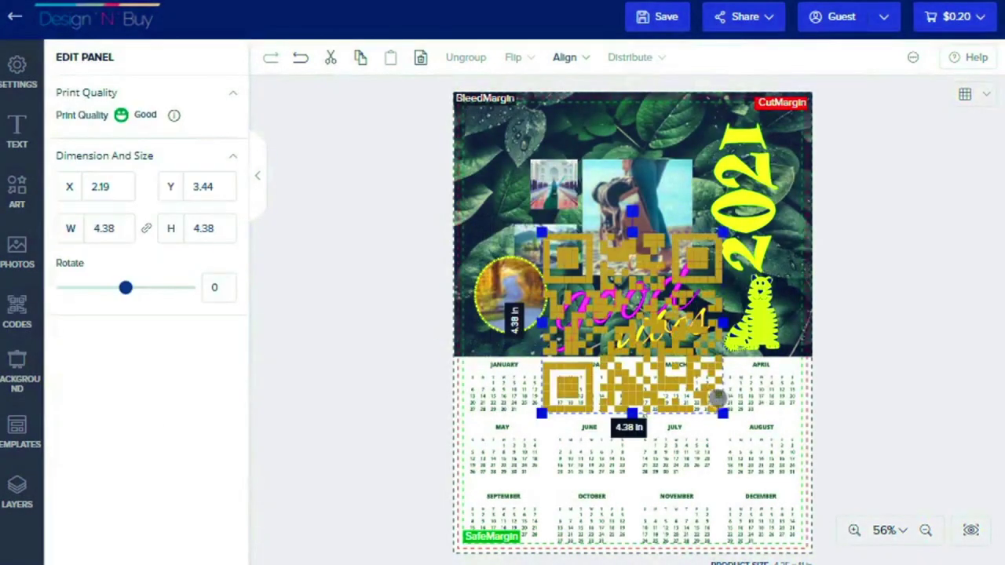
pyautogui.moveTo(716, 398); pyautogui.dragTo(515, 162)
pyautogui.click(19, 373)
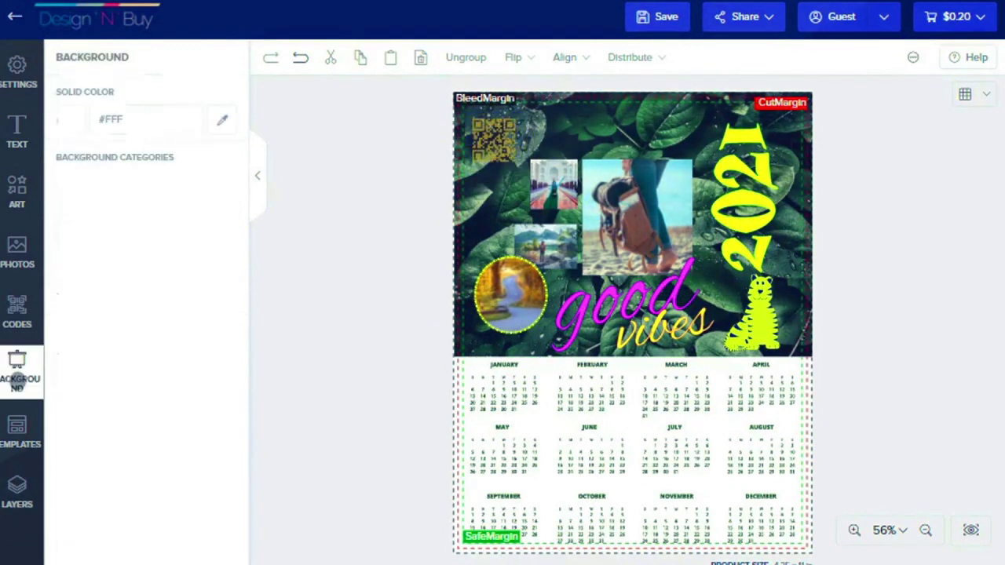
pyautogui.click(72, 118)
pyautogui.click(220, 465)
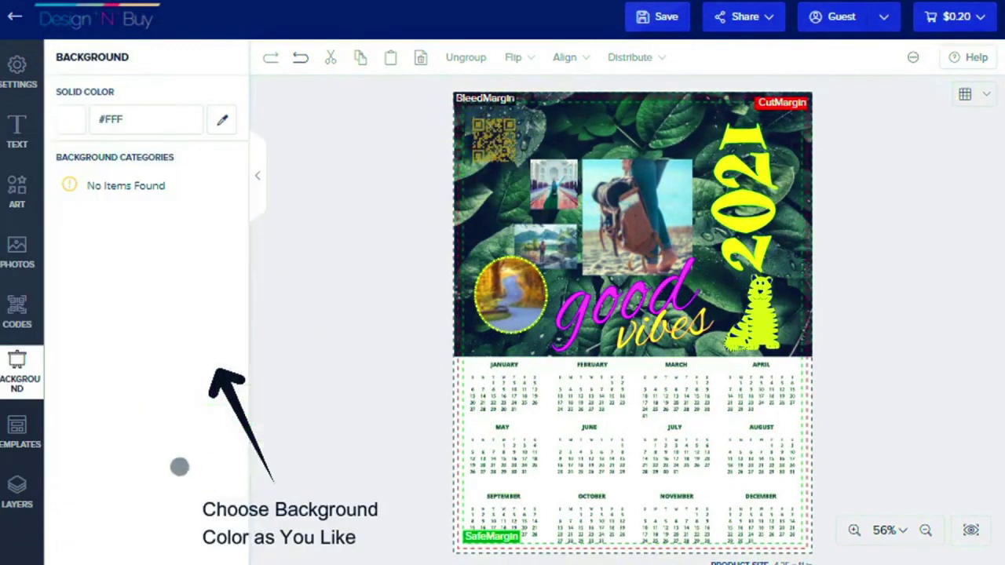
# Rename the vibes layer as "tIGER LAYER" and a Photo Box layer as "Photo 1"
pyautogui.click(18, 489)
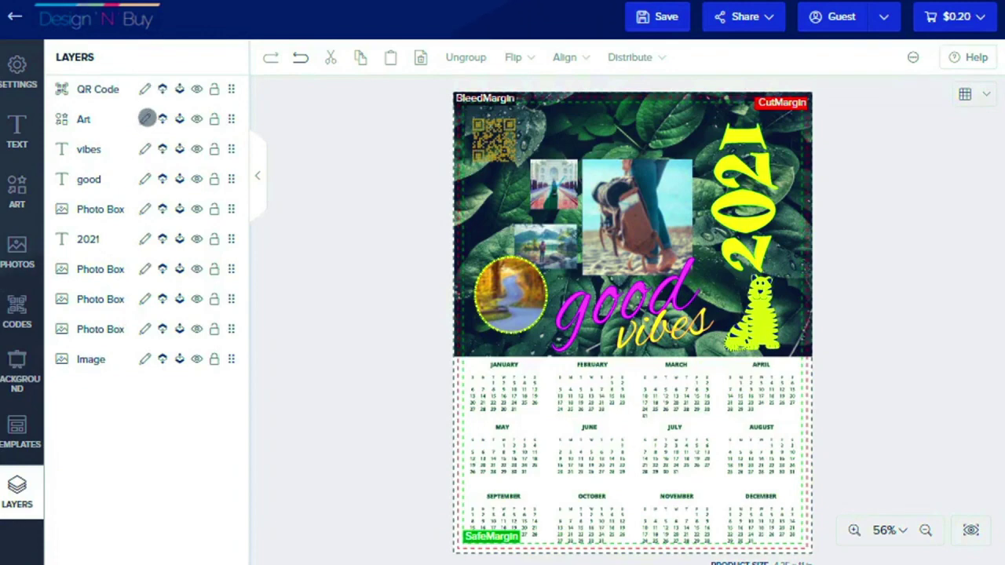
pyautogui.click(146, 118)
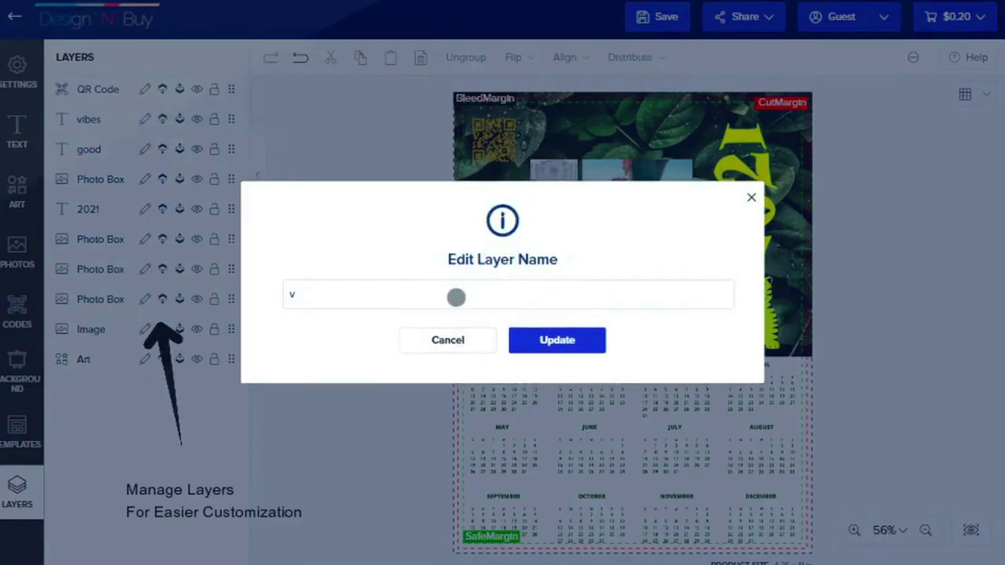
pyautogui.press('BackSpace')
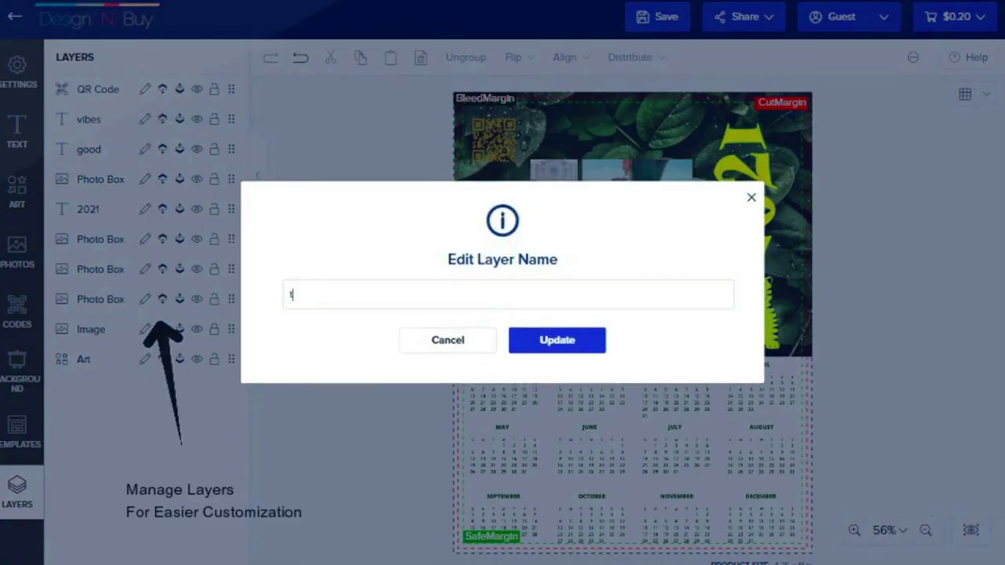
pyautogui.write('tIGER LAYER')
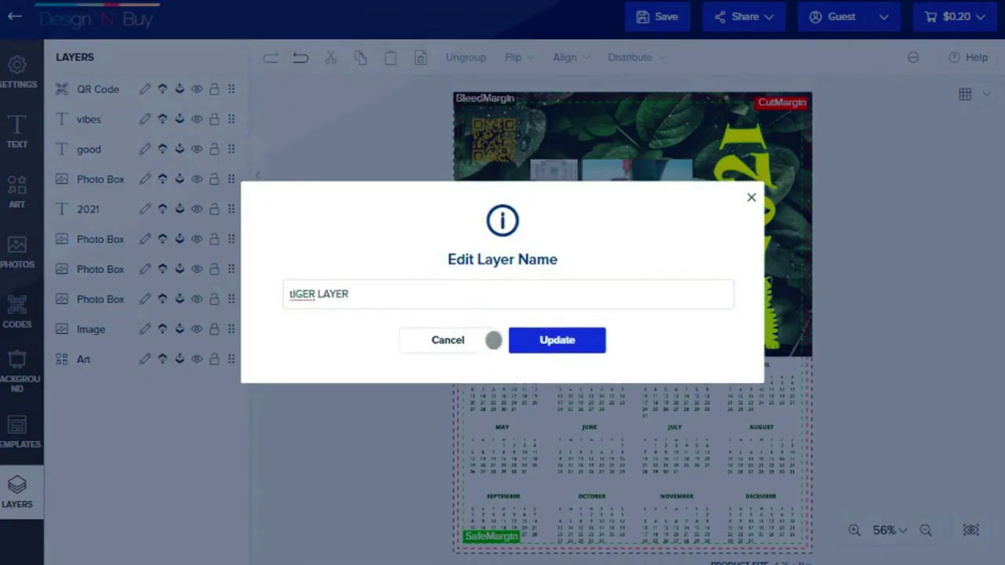
pyautogui.click(544, 341)
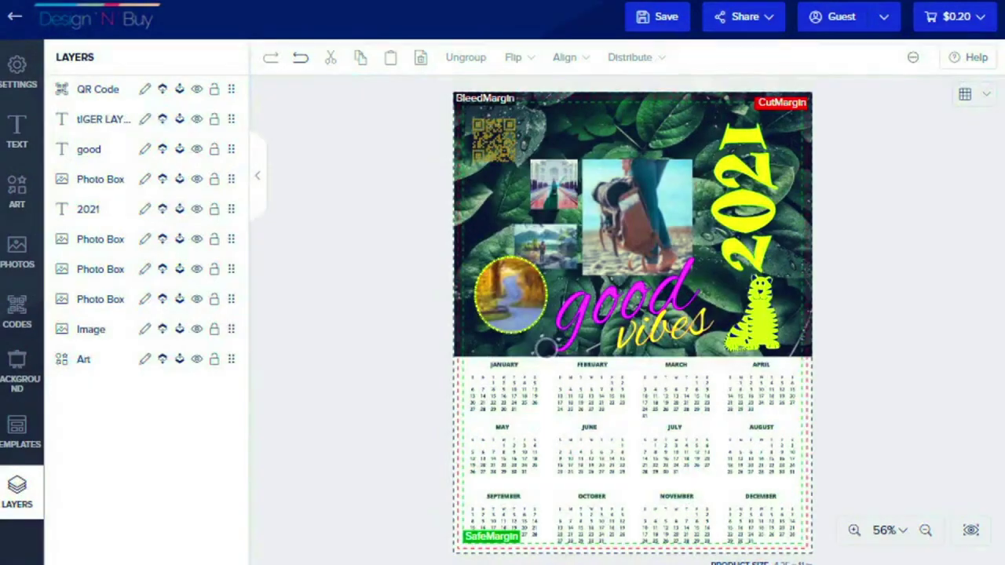
pyautogui.click(143, 239)
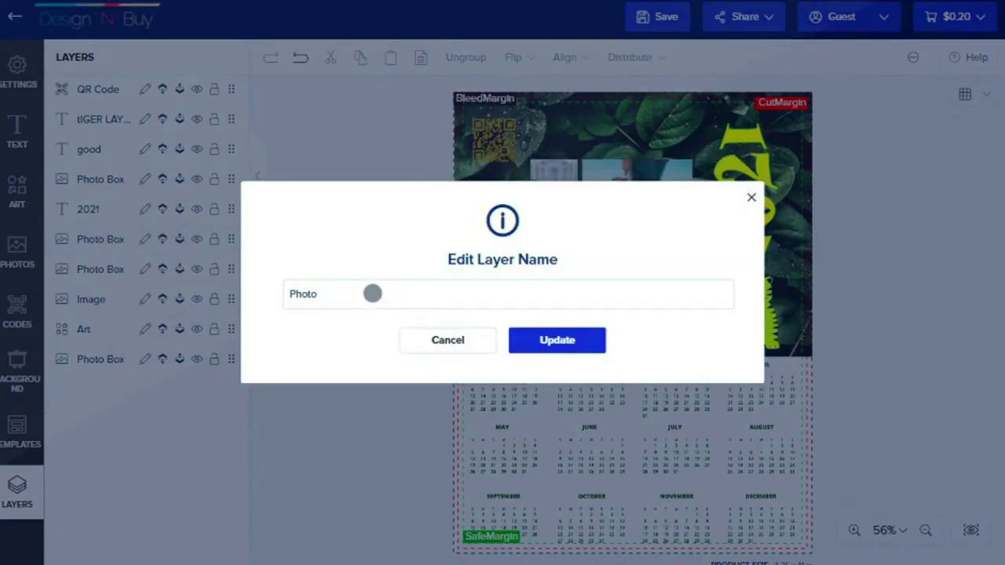
pyautogui.click(550, 339)
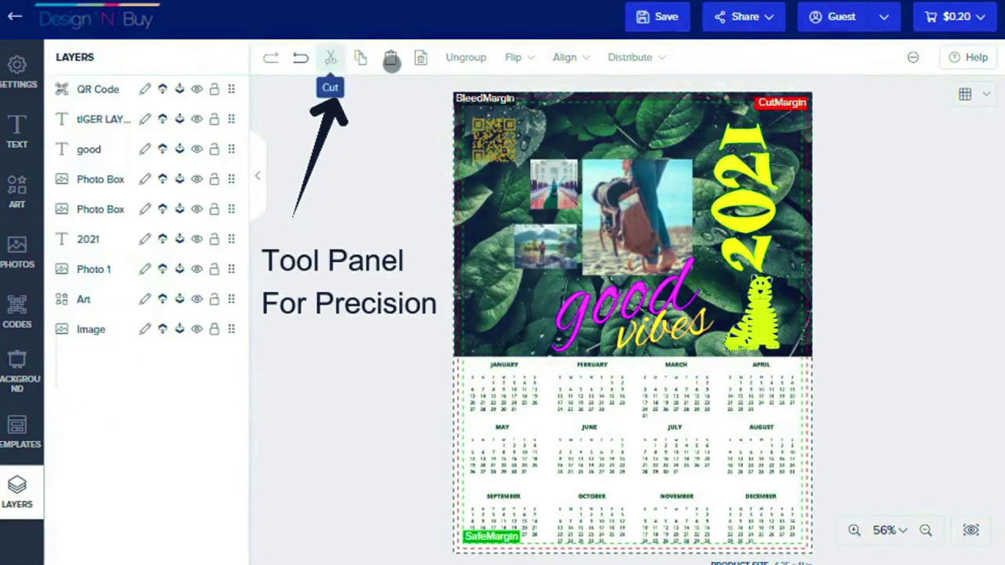
# Cut and paste the circular road photo, and delete the pasted copy from the calendar
pyautogui.click(391, 60)
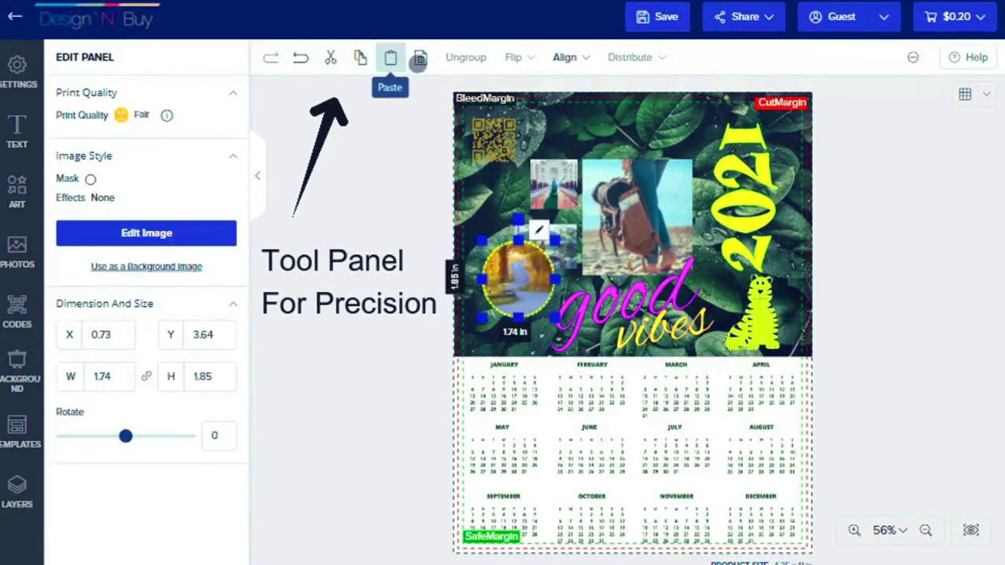
pyautogui.click(420, 58)
pyautogui.click(568, 332)
# Try top and middle page alignment on the large backpack photo and place it at X 2.53, Y 1.13 beside the small photos
pyautogui.click(632, 220)
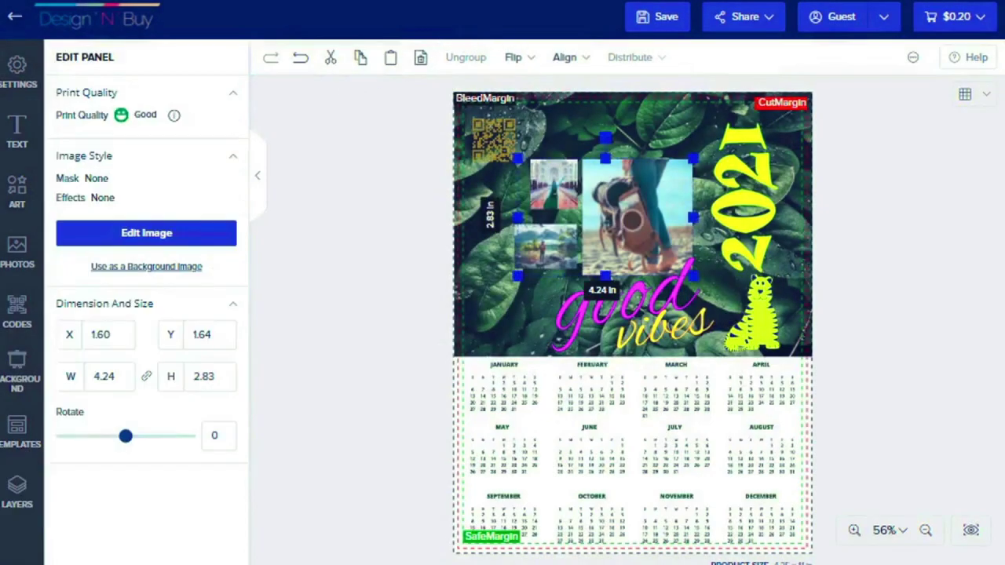
pyautogui.click(587, 60)
pyautogui.click(568, 160)
pyautogui.click(586, 61)
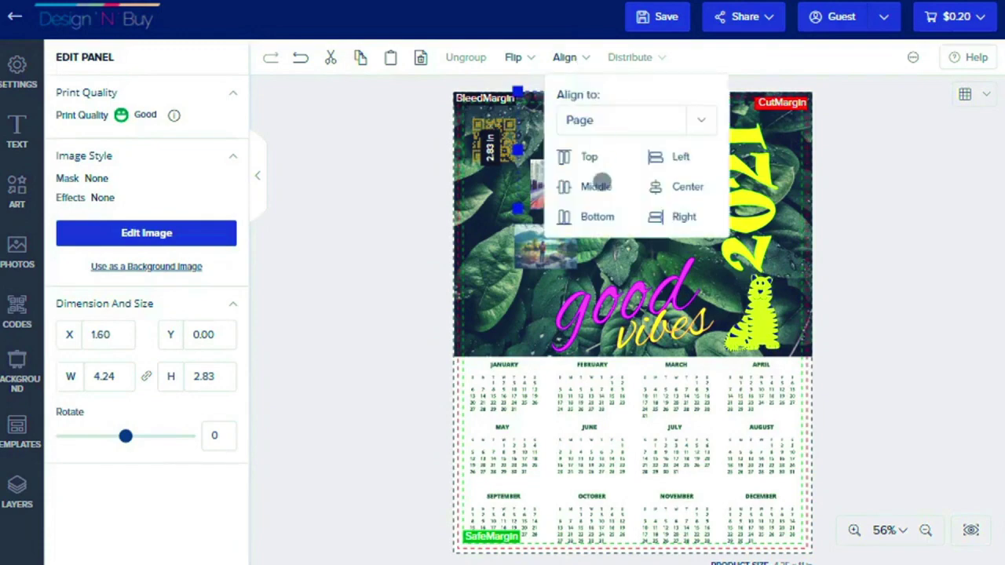
pyautogui.click(602, 182)
# Preview the finished calendar at actual size and fitted to the screen
pyautogui.click(853, 529)
pyautogui.click(928, 530)
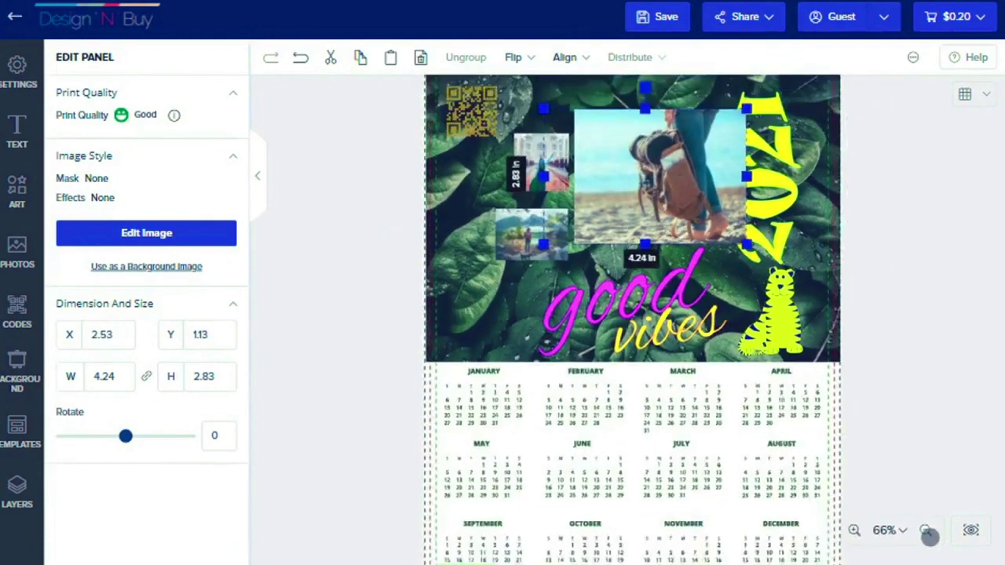
pyautogui.click(927, 531)
pyautogui.click(985, 531)
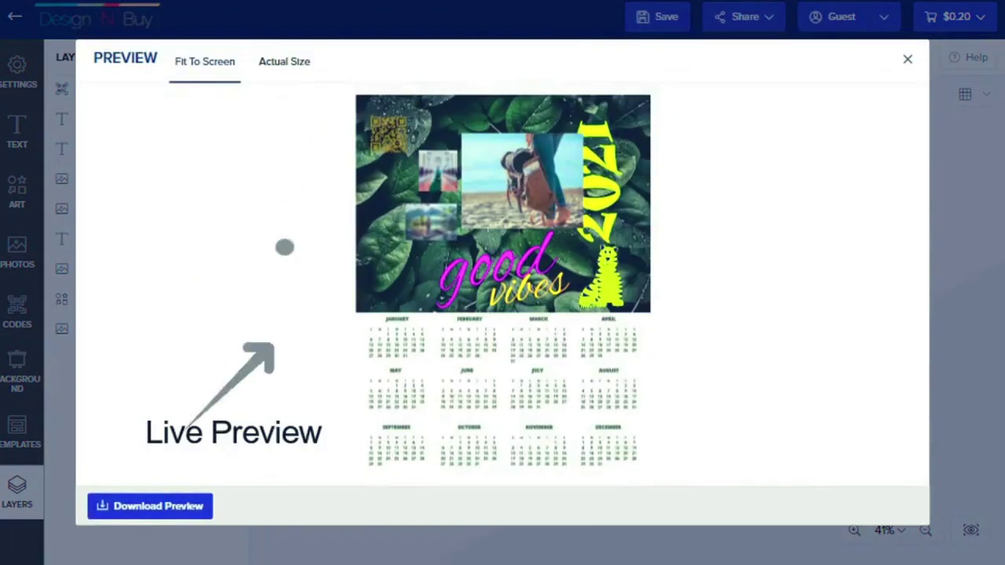
pyautogui.click(279, 64)
pyautogui.scroll(-5, 503, 282)
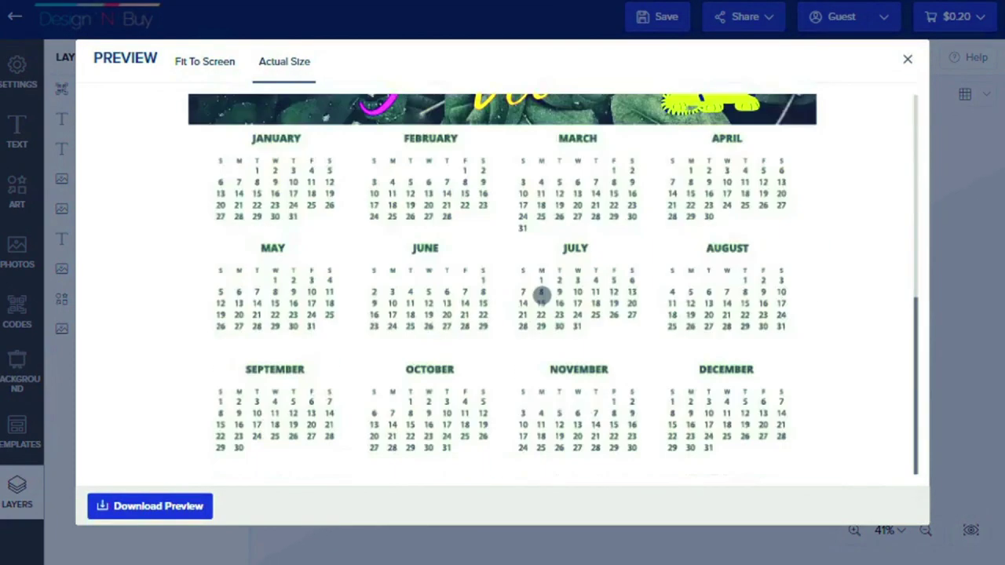
pyautogui.scroll(5, 502, 282)
pyautogui.click(205, 62)
# Try the ruler and grid display options on the canvas
pyautogui.click(986, 102)
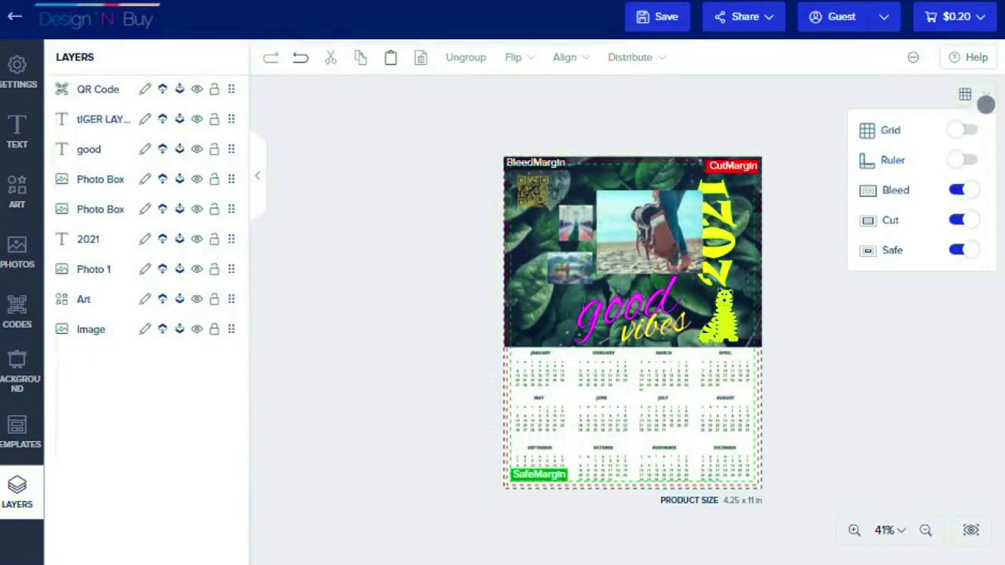
pyautogui.click(961, 158)
pyautogui.click(962, 159)
pyautogui.click(950, 130)
# Try to save the design, and dismiss the login form
pyautogui.click(675, 16)
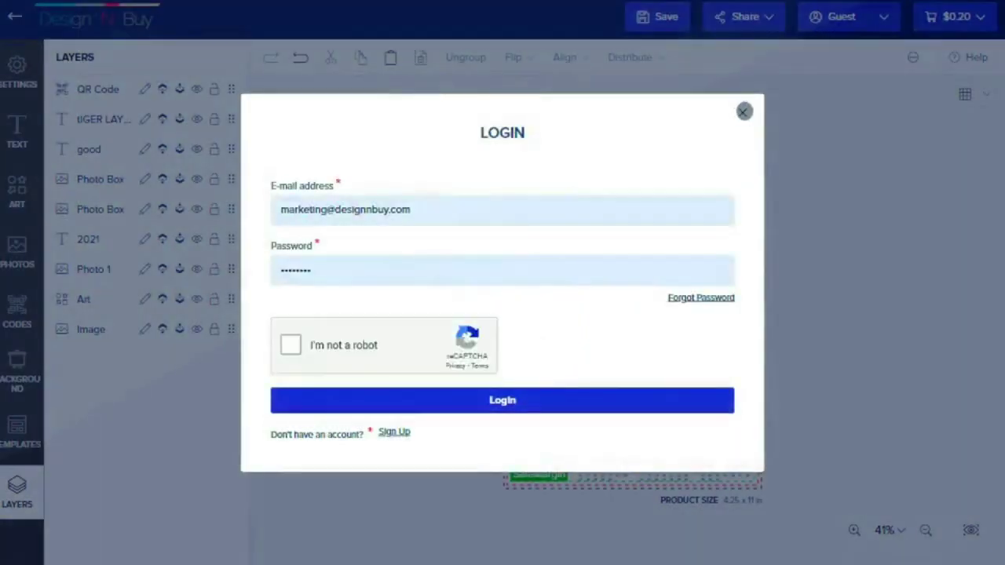
pyautogui.click(742, 113)
# Open the cart review for the photo calendar
pyautogui.moveTo(887, 20)
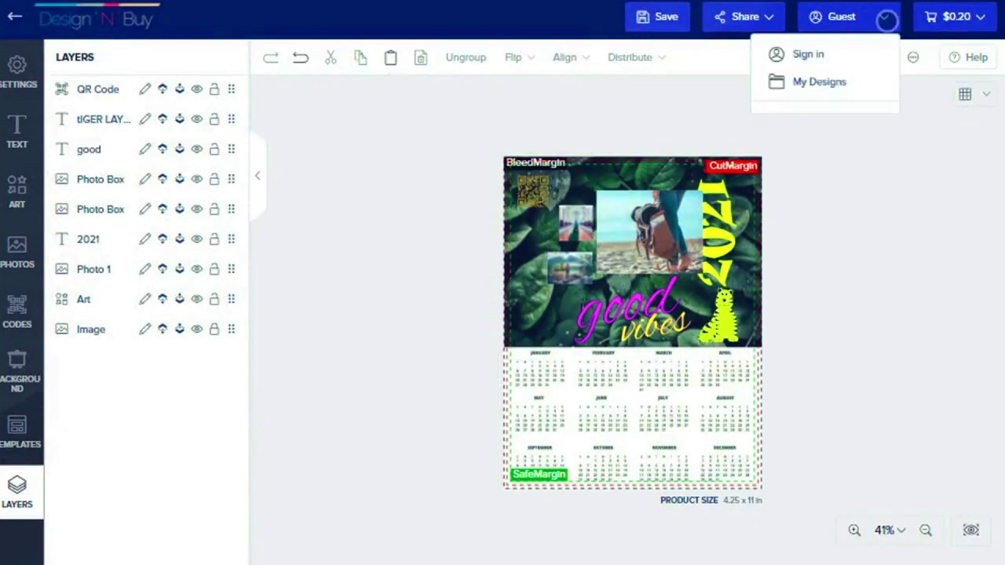
pyautogui.click(980, 22)
pyautogui.click(910, 339)
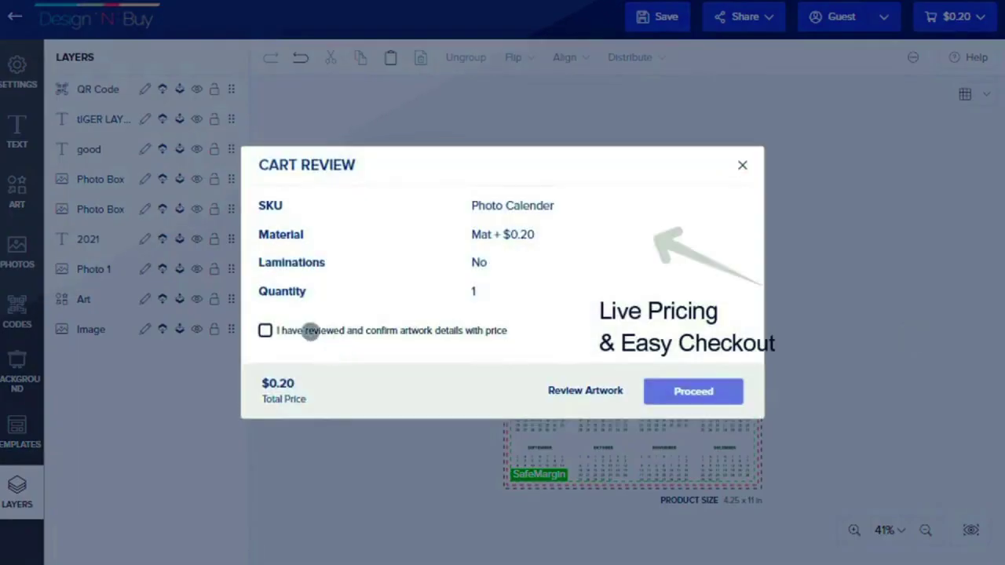